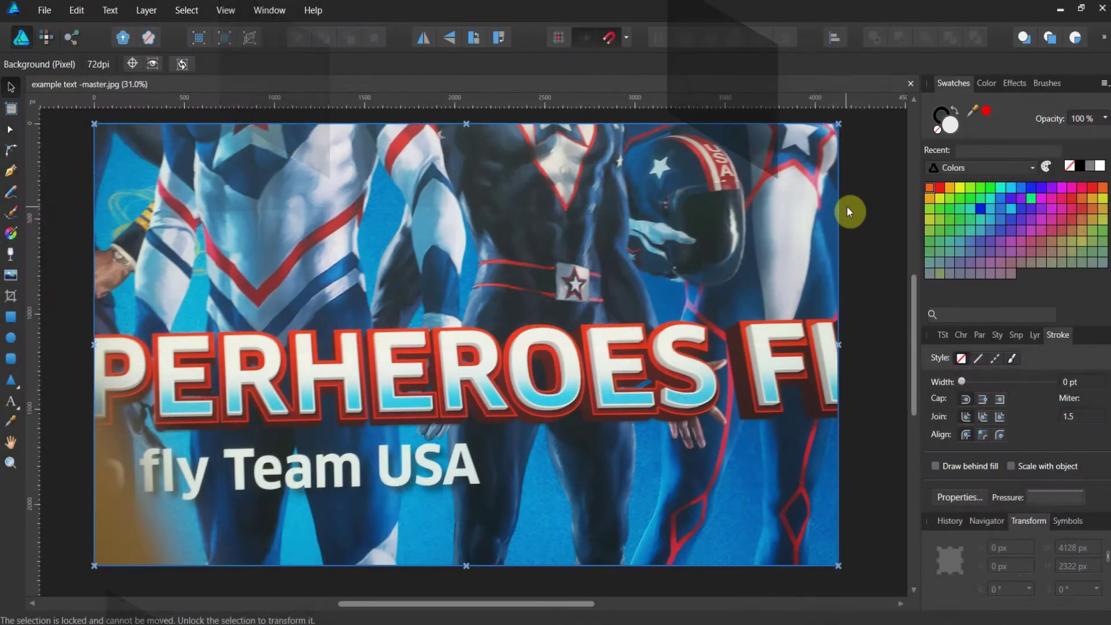
# - Create a new Web document of 1920 × 1080 px at 300 DPI
pyautogui.click(36, 11)
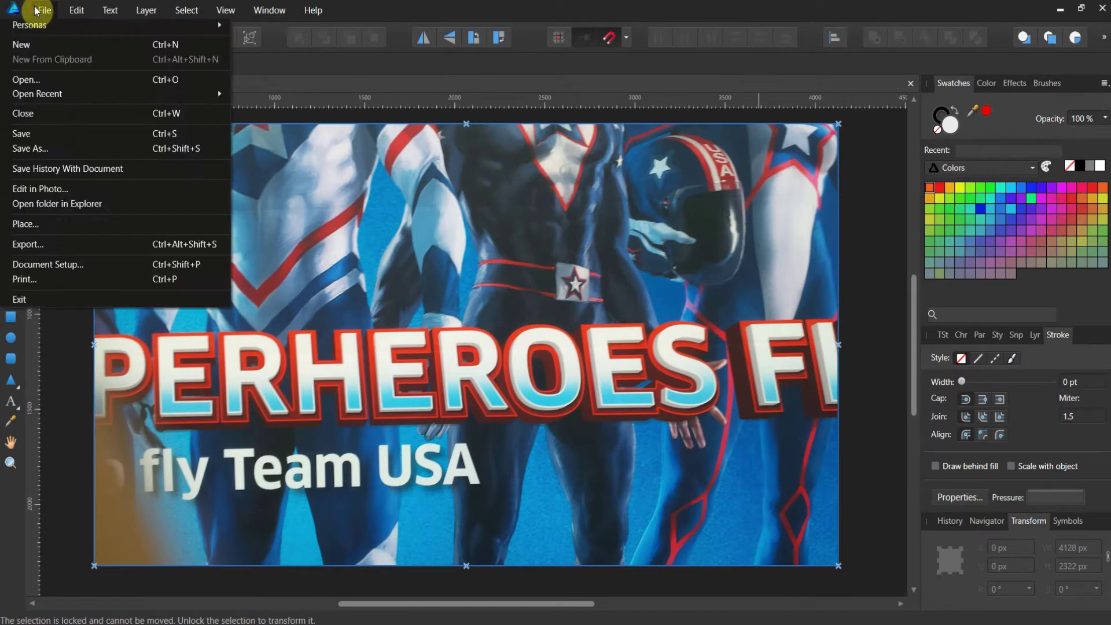
pyautogui.click(43, 46)
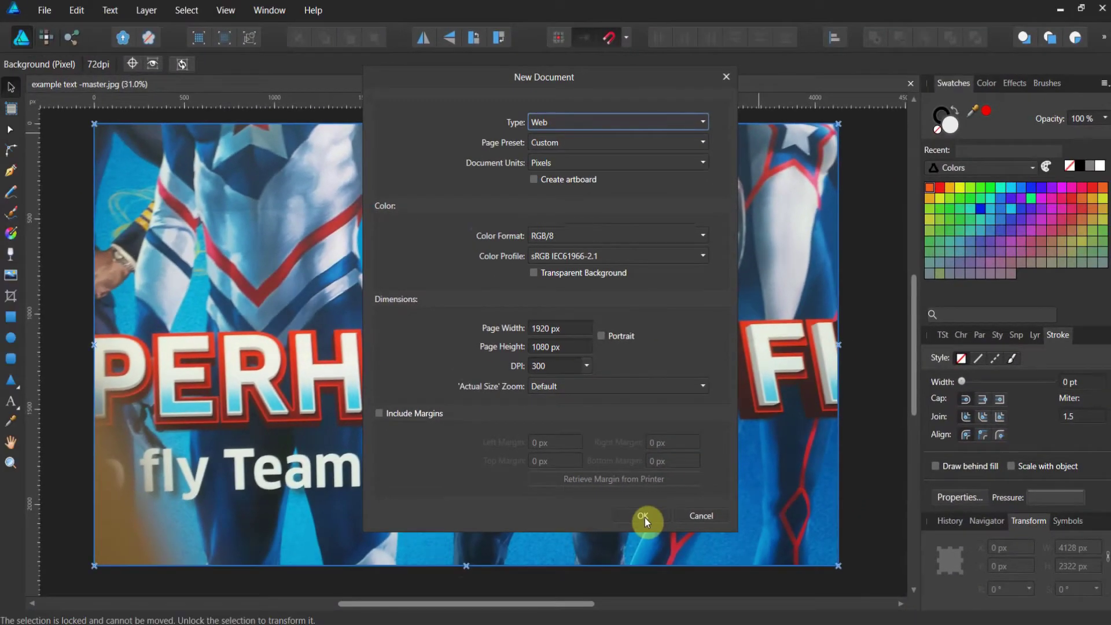
pyautogui.click(644, 517)
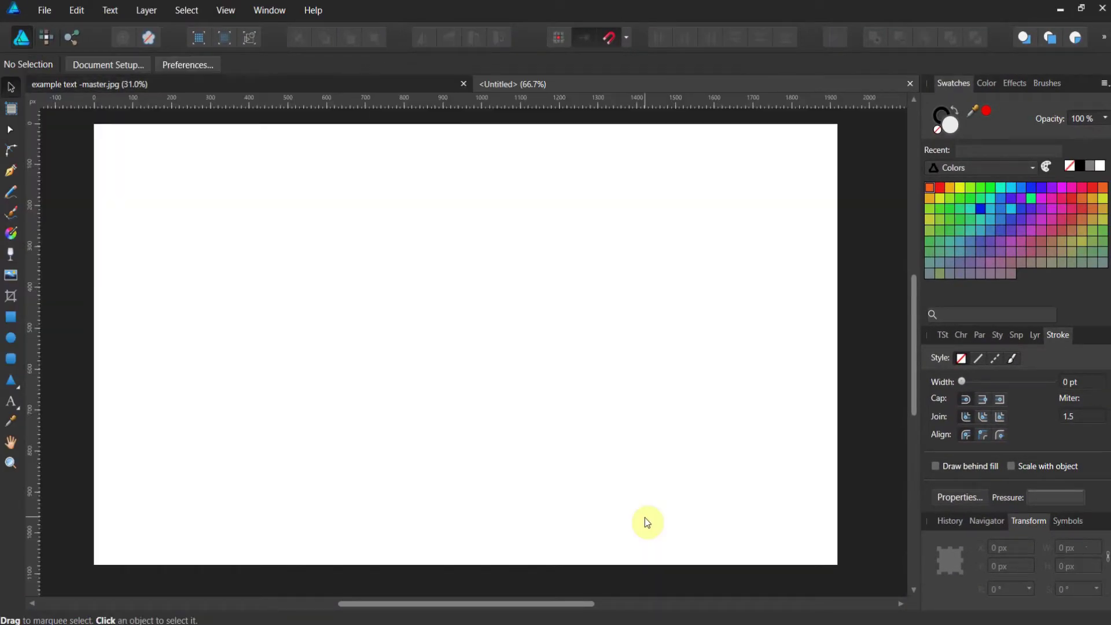
# - Add the art-text letter "F" in Arial, about 423 × 627 px, and move it near the middle of the page
pyautogui.click(11, 401)
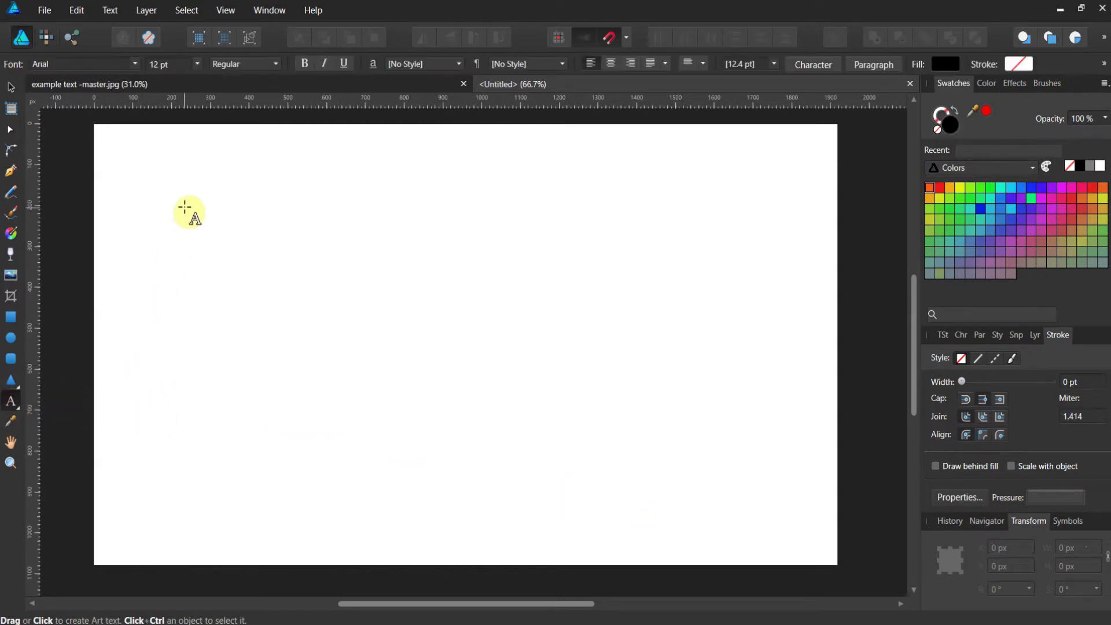
pyautogui.moveTo(194, 197); pyautogui.dragTo(347, 453)
pyautogui.write('F')
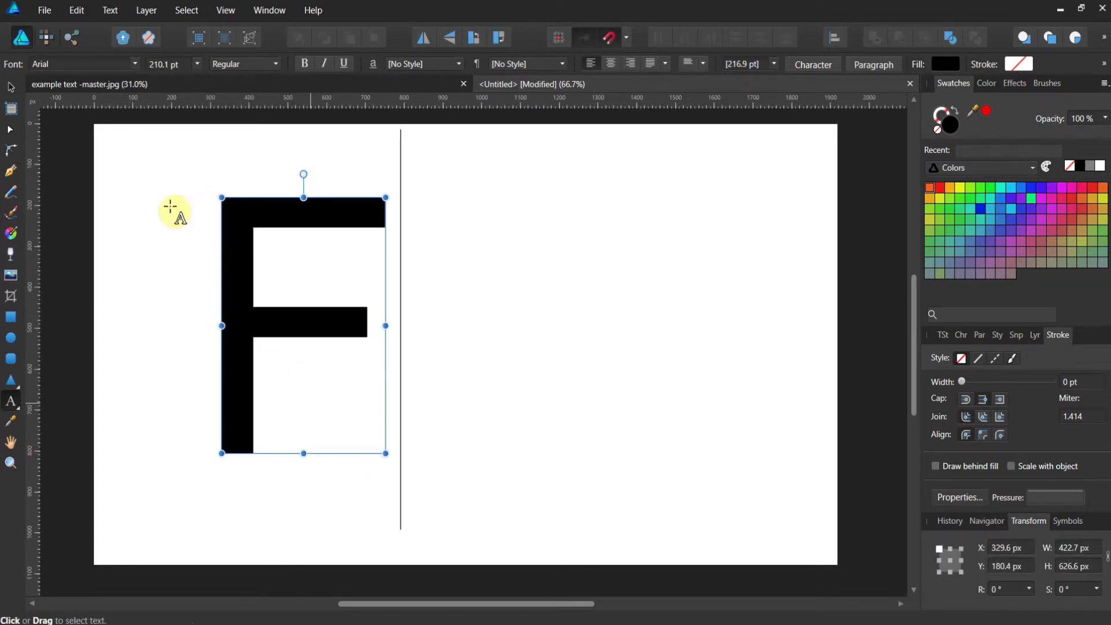
pyautogui.click(11, 87)
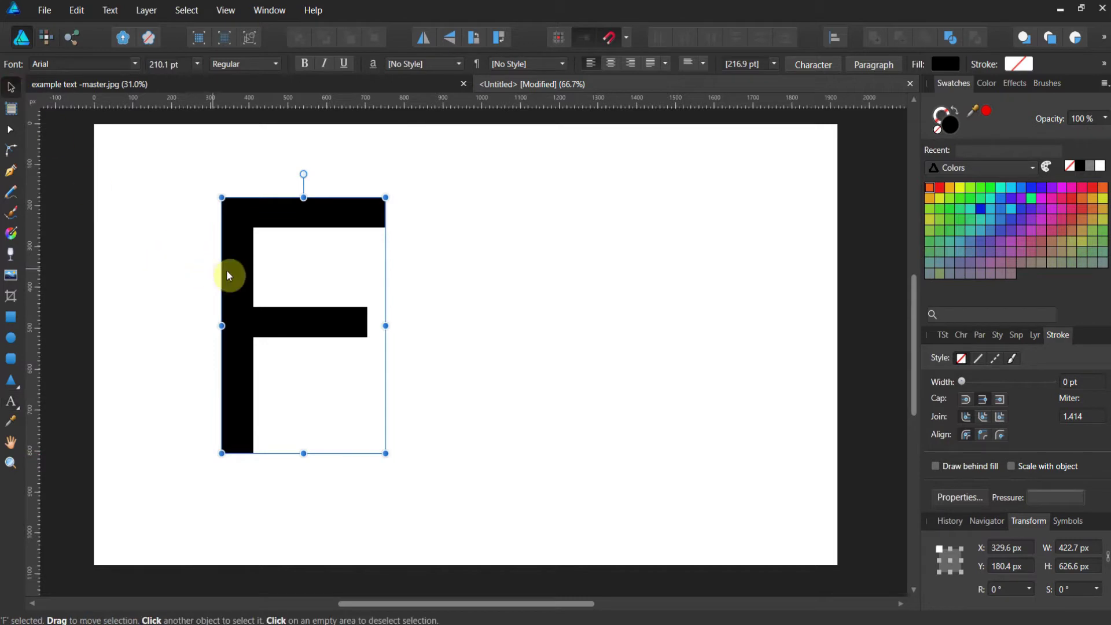
pyautogui.moveTo(229, 276); pyautogui.dragTo(366, 297)
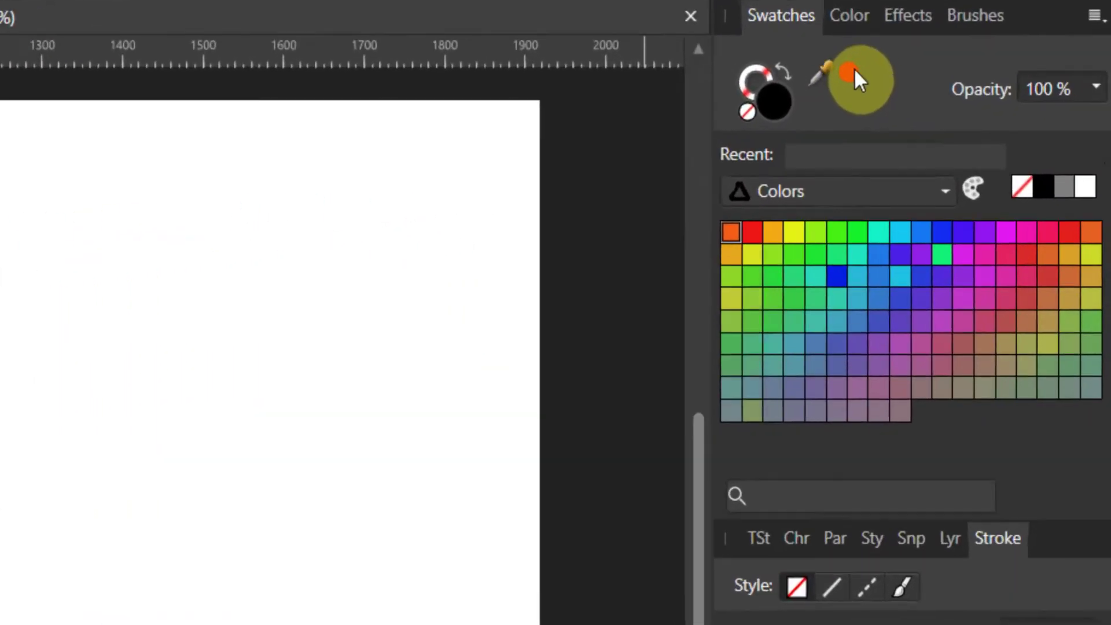
# - Import the file "Custom text pallete for tut.afpalette" as a document palette
pyautogui.click(1093, 15)
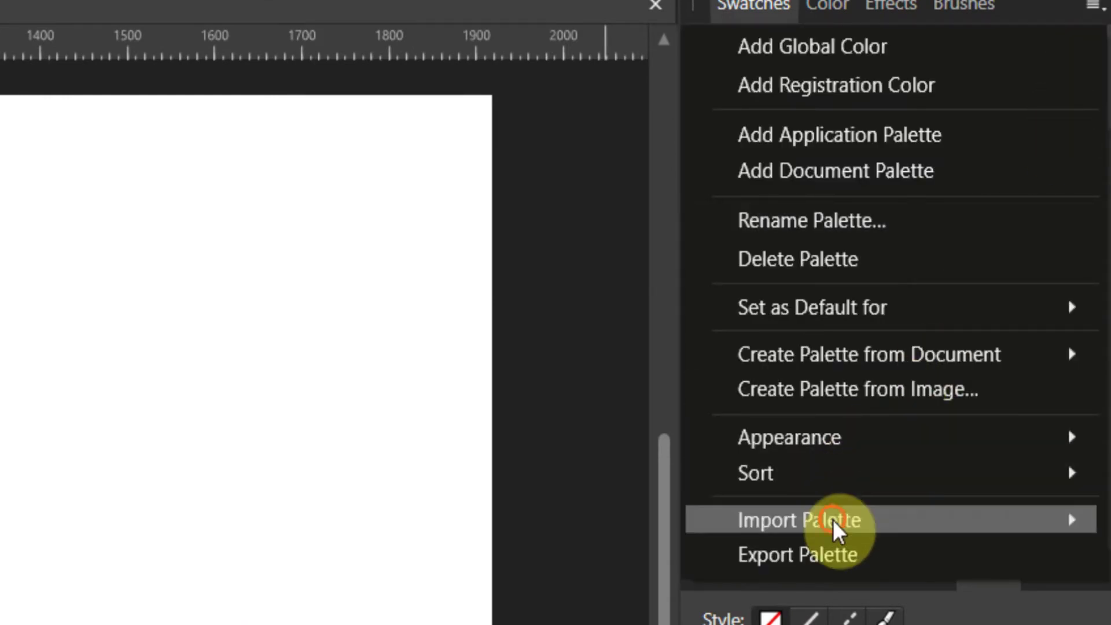
pyautogui.moveTo(837, 529)
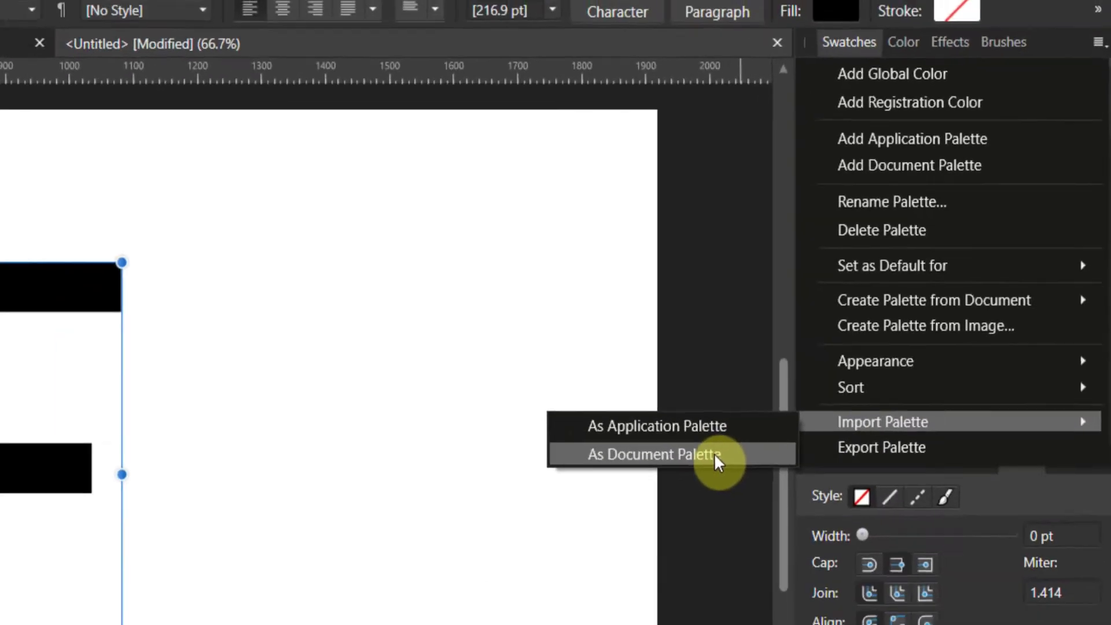
pyautogui.click(717, 457)
pyautogui.click(164, 133)
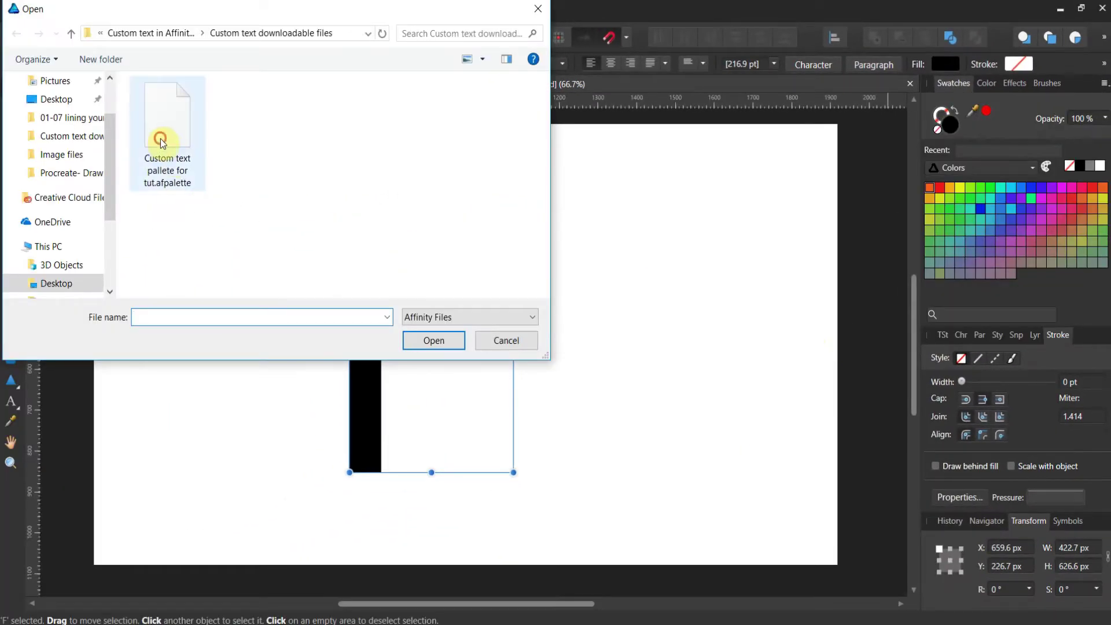
pyautogui.click(442, 341)
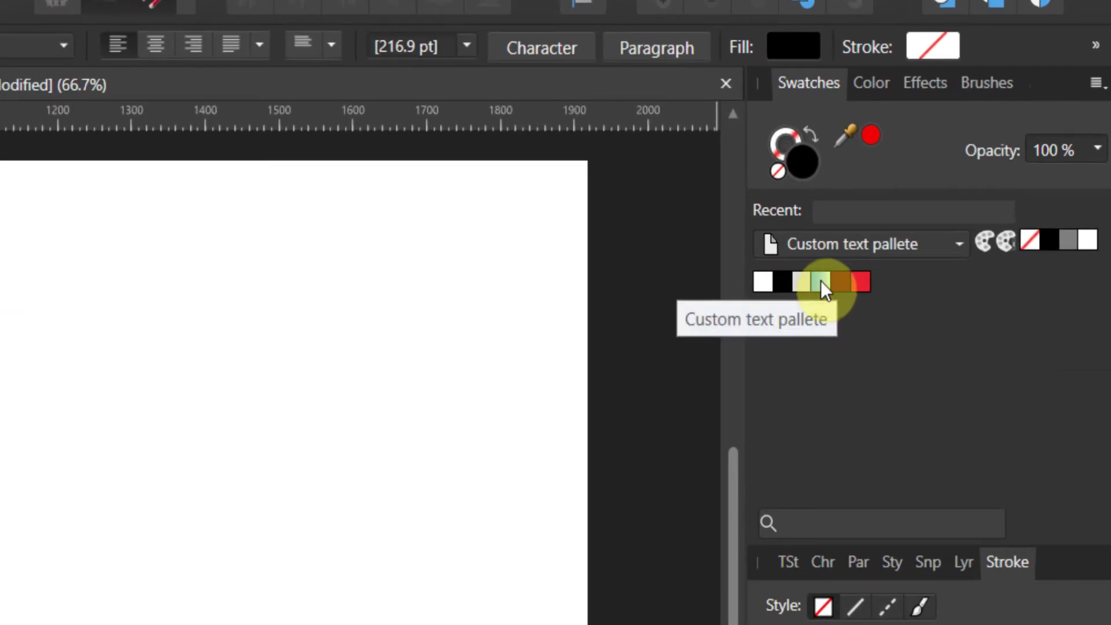
# - Fill the F with the palette's blue gradient and run it vertically, darker blue at the base and pale blue at the top
pyautogui.click(821, 282)
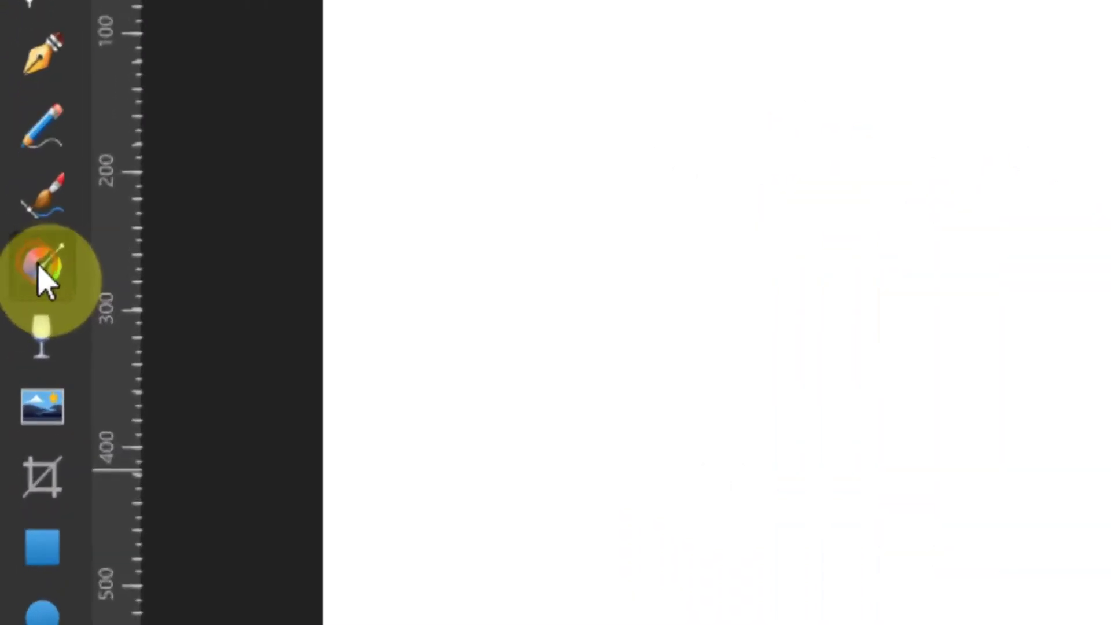
pyautogui.click(10, 233)
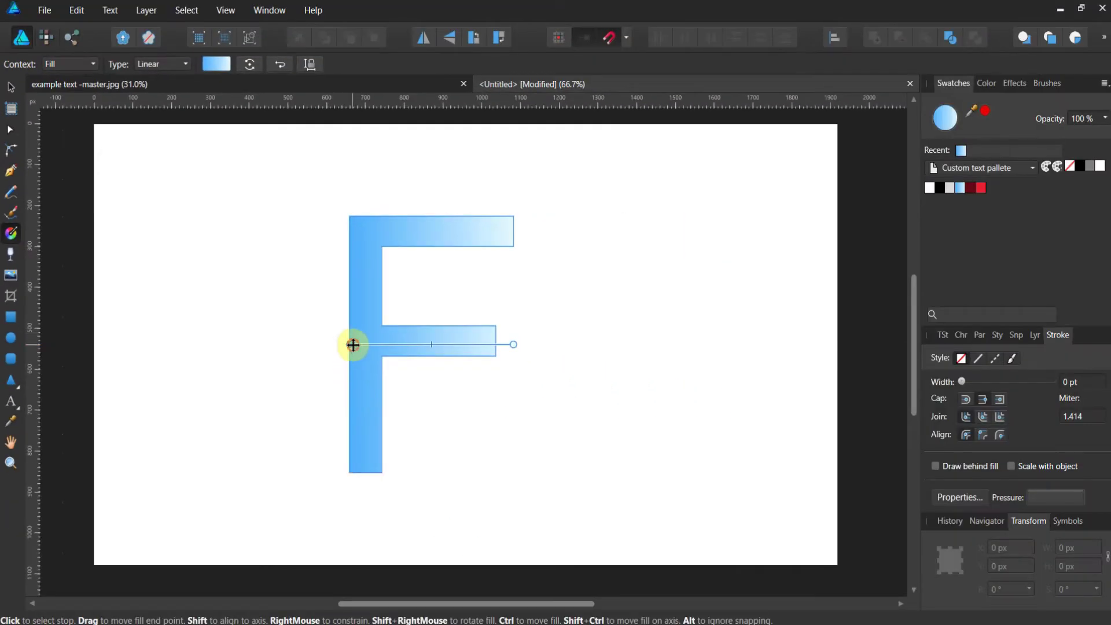
pyautogui.moveTo(354, 345); pyautogui.dragTo(362, 477)
pyautogui.moveTo(513, 345); pyautogui.dragTo(357, 217)
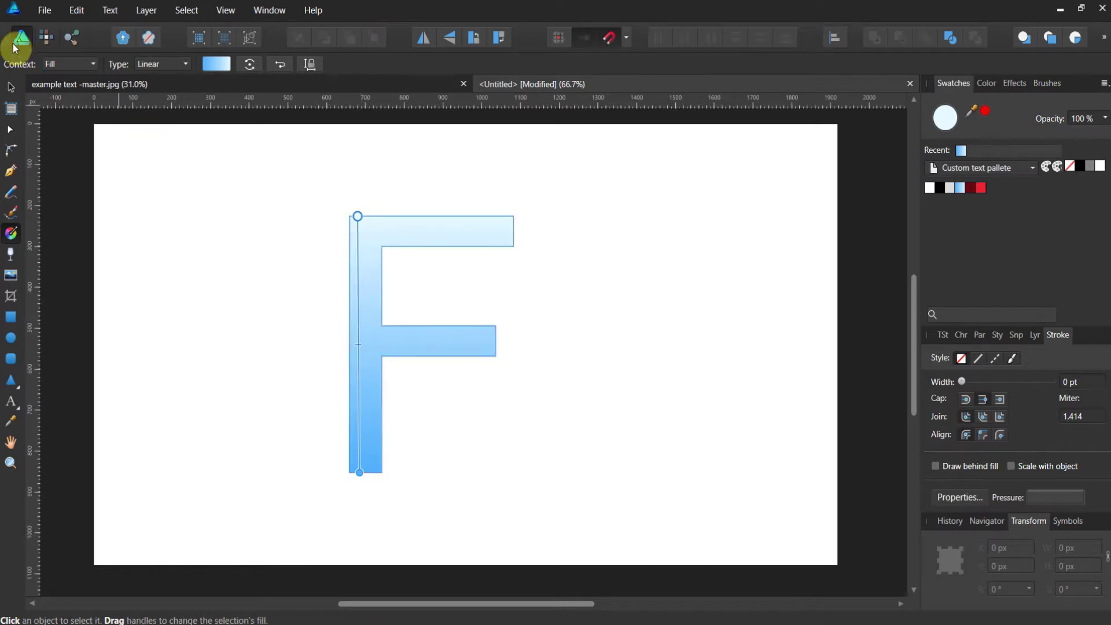
# - Place the image "example text -master" about 540 × 304 px in the page's upper-right area
pyautogui.click(44, 9)
pyautogui.click(71, 217)
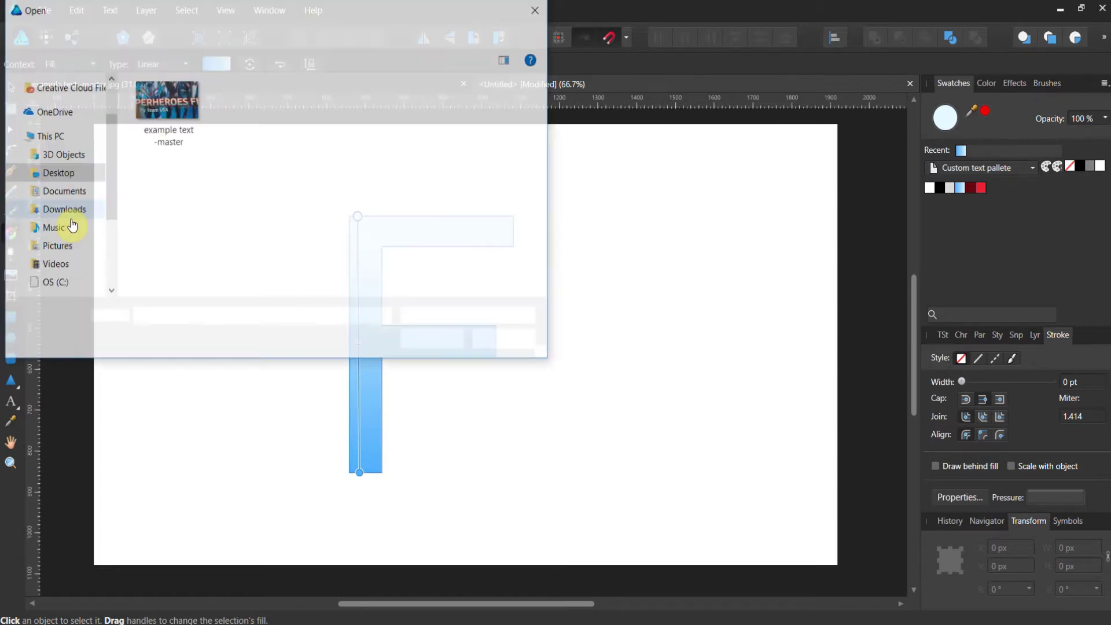
pyautogui.click(141, 99)
pyautogui.click(432, 341)
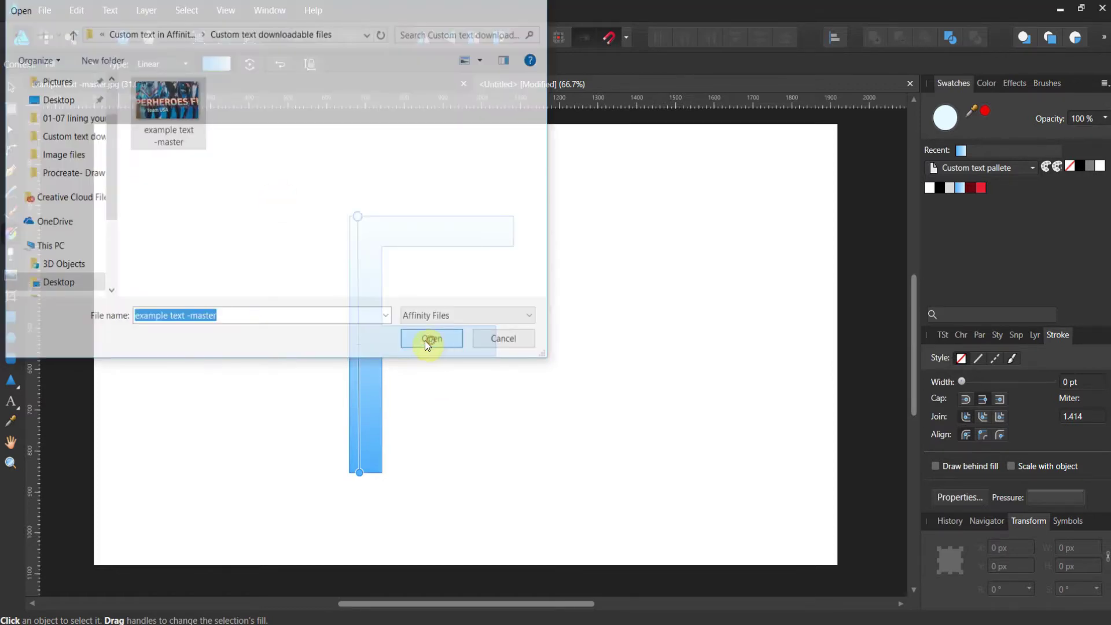
pyautogui.moveTo(559, 162); pyautogui.dragTo(743, 333)
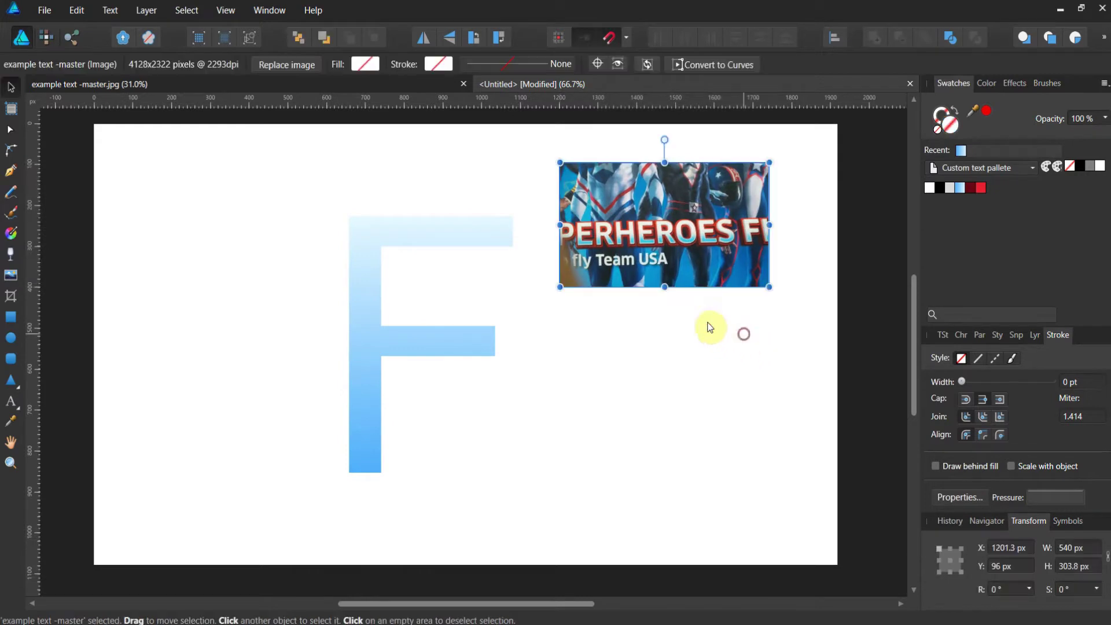
pyautogui.moveTo(613, 249); pyautogui.dragTo(650, 237)
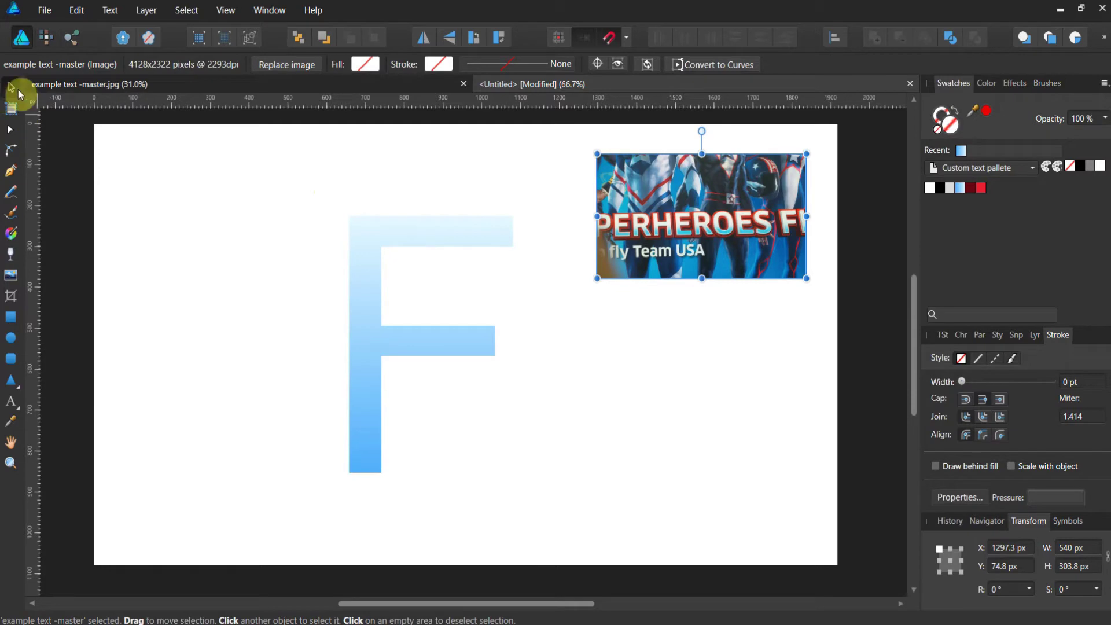
# - Give the letter F a light grey stroke from the custom palette, 8.7 pt wide
pyautogui.click(416, 241)
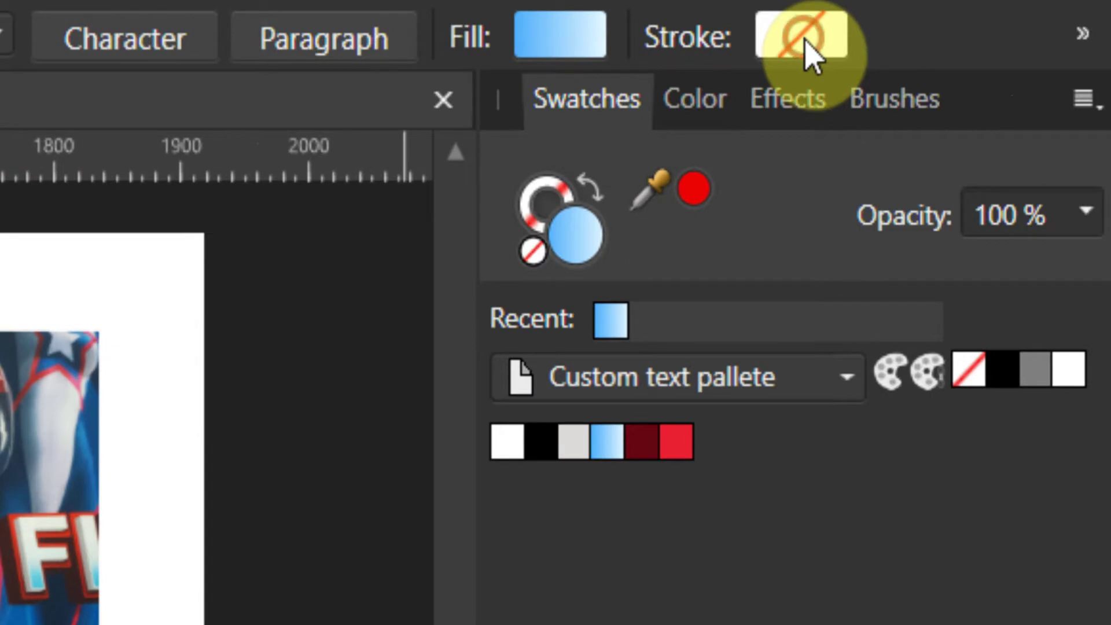
pyautogui.click(809, 50)
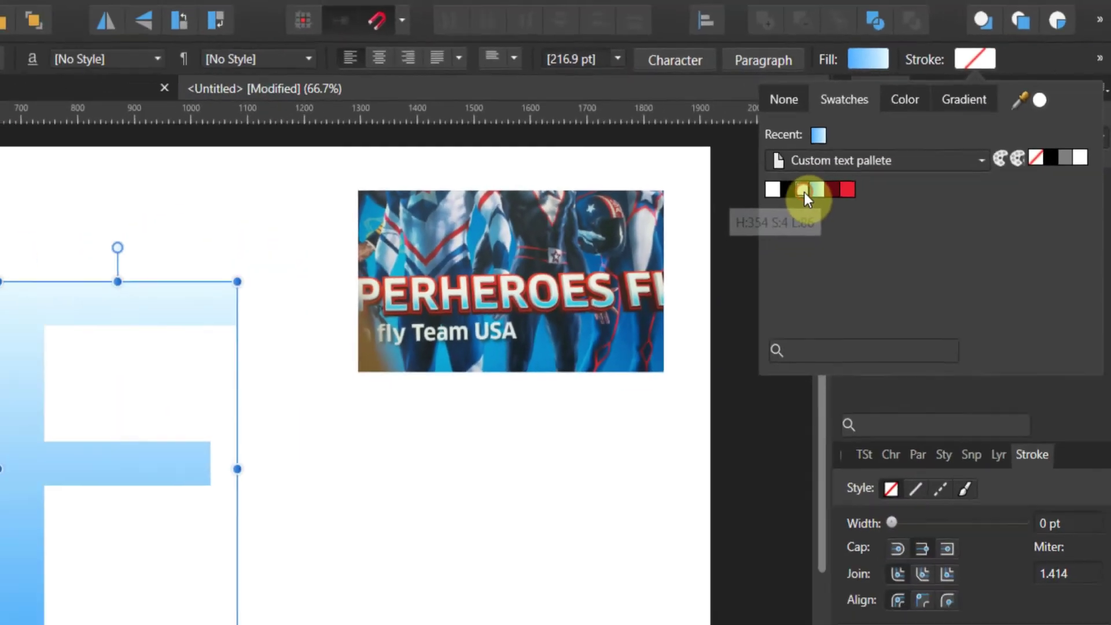
pyautogui.click(417, 336)
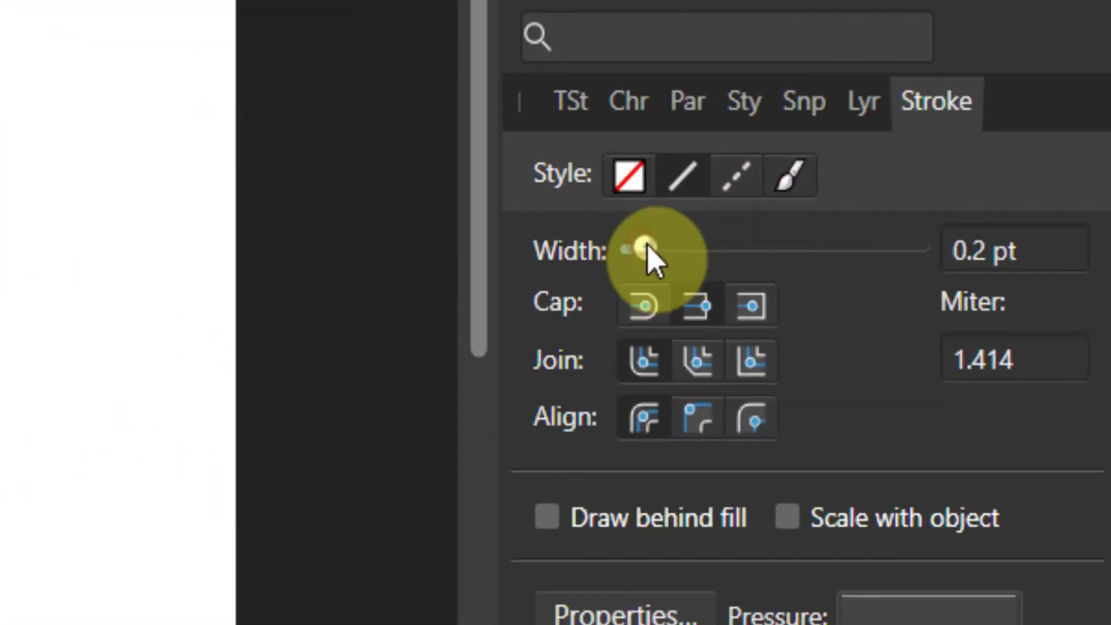
pyautogui.click(742, 241)
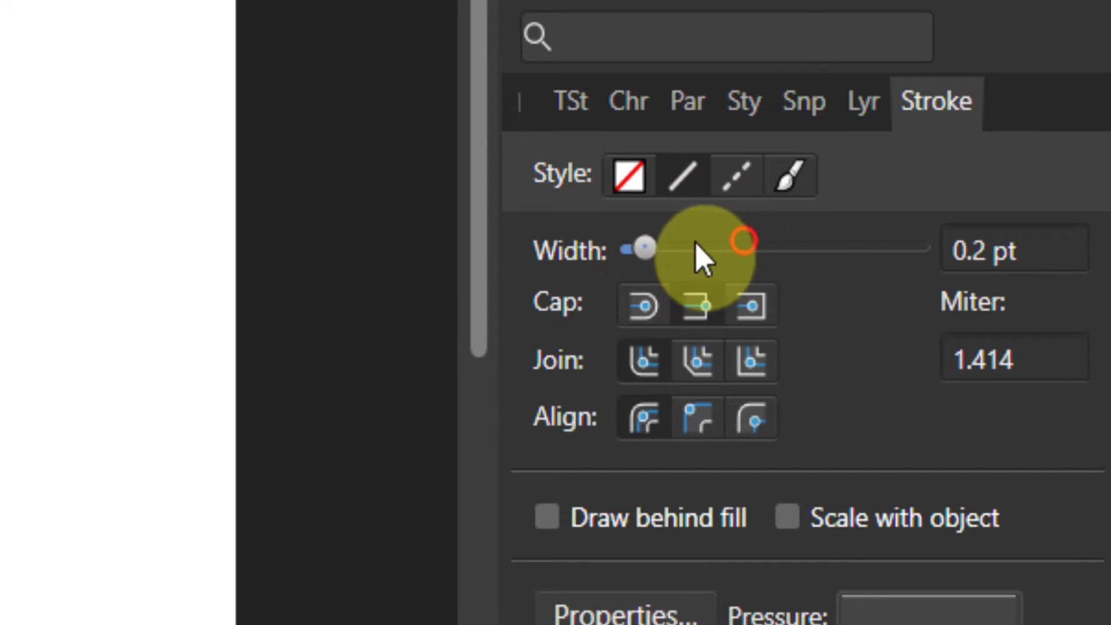
pyautogui.moveTo(645, 248); pyautogui.dragTo(746, 254)
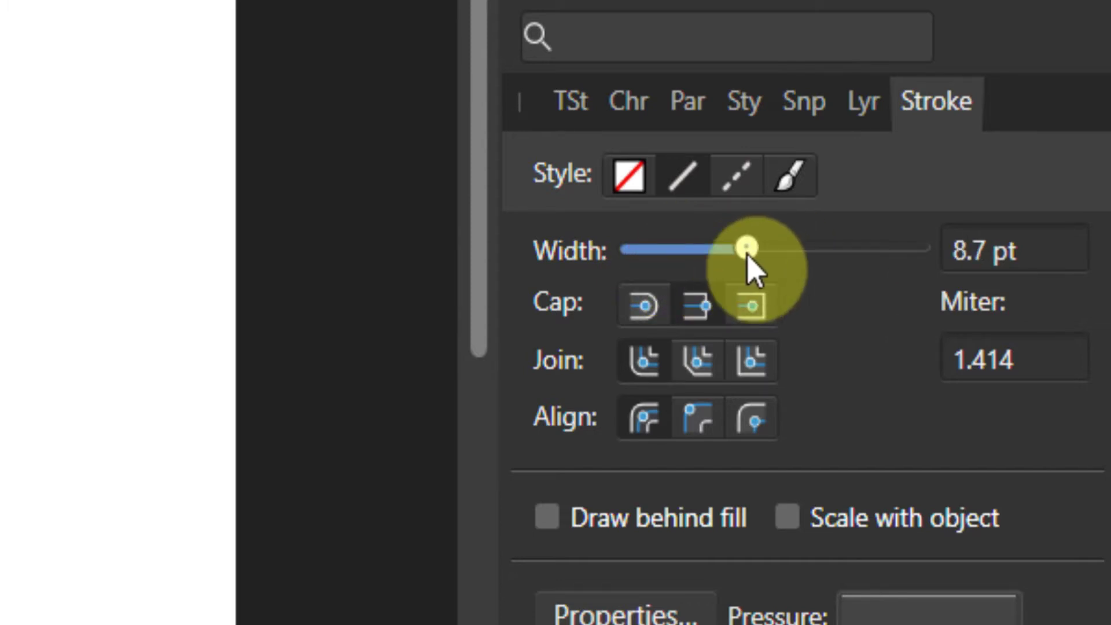
# - Float the stroke settings beside the letter and draw the F's stroke behind its fill with a miter join
pyautogui.click(941, 103)
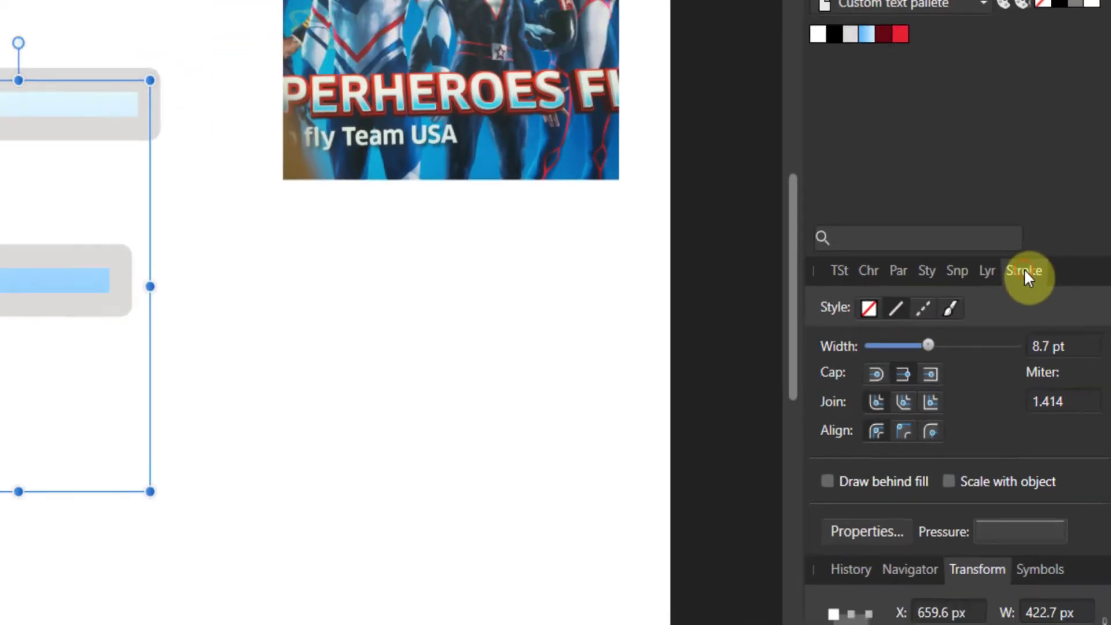
pyautogui.moveTo(1022, 275)
pyautogui.mouseDown()
pyautogui.moveTo(897, 335)
pyautogui.moveTo(635, 295)
pyautogui.moveTo(130, 144)
pyautogui.mouseUp()
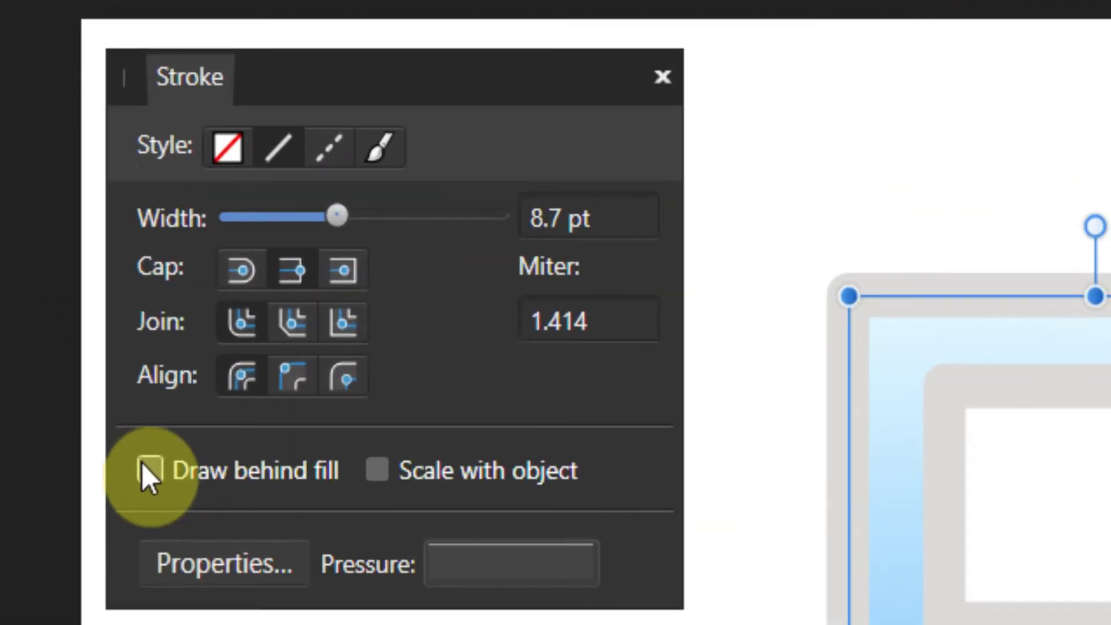
pyautogui.click(145, 469)
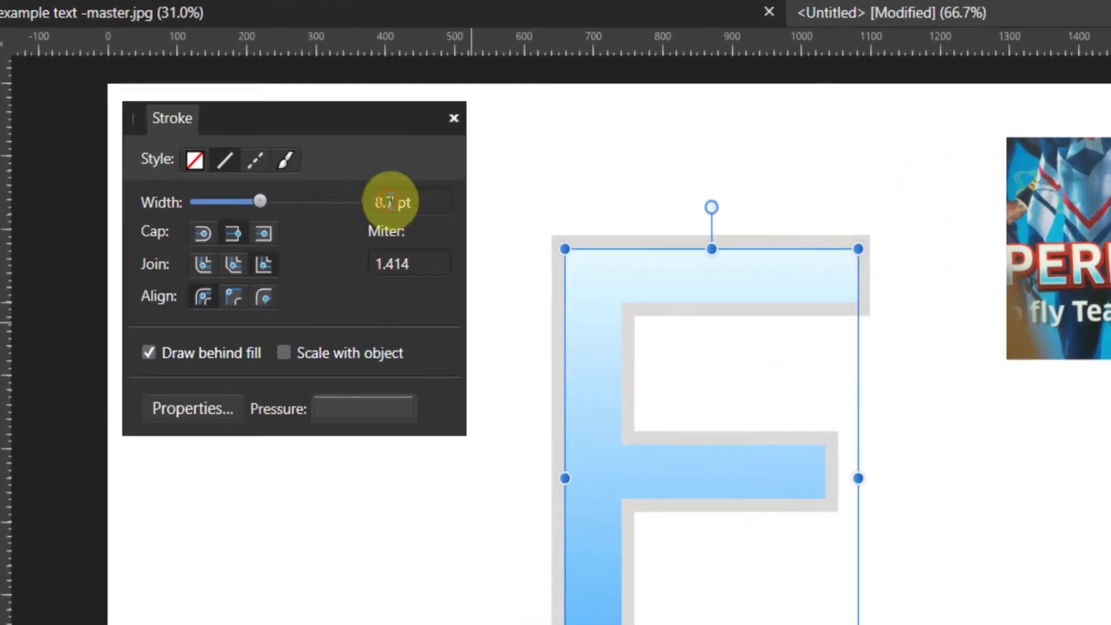
# - Set the F's stroke width to 8 pt
pyautogui.click(252, 190)
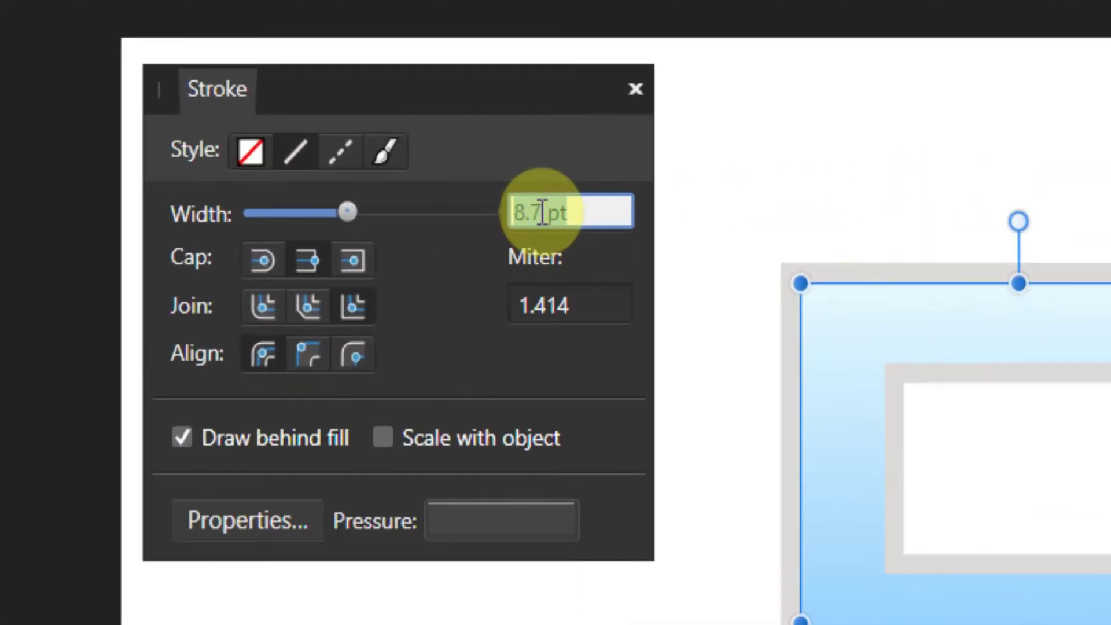
pyautogui.write('8.0')
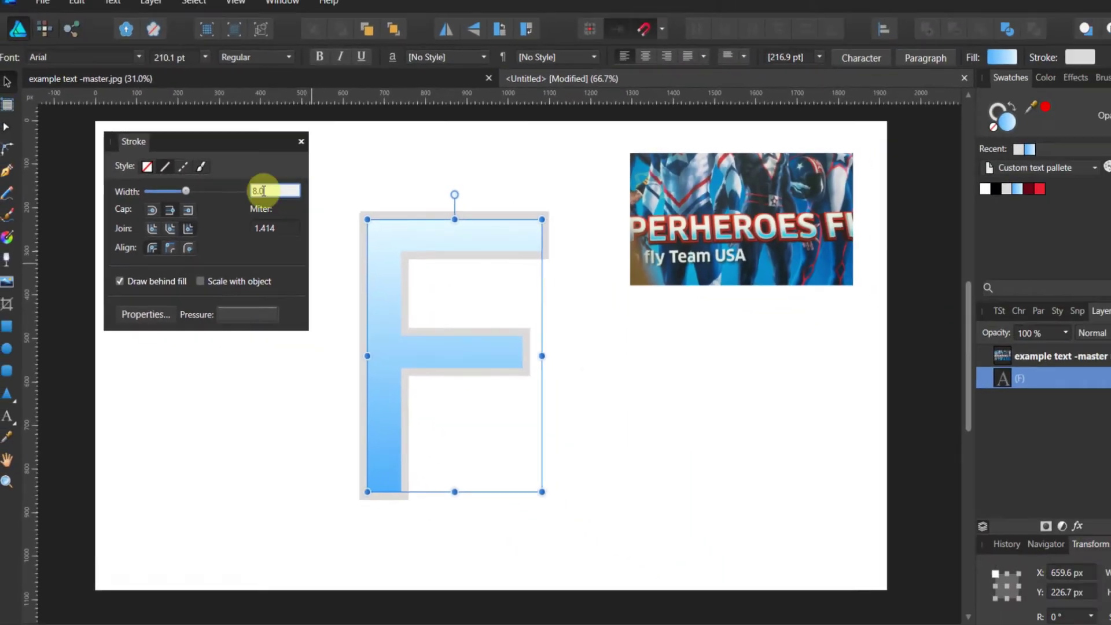
pyautogui.press('Return')
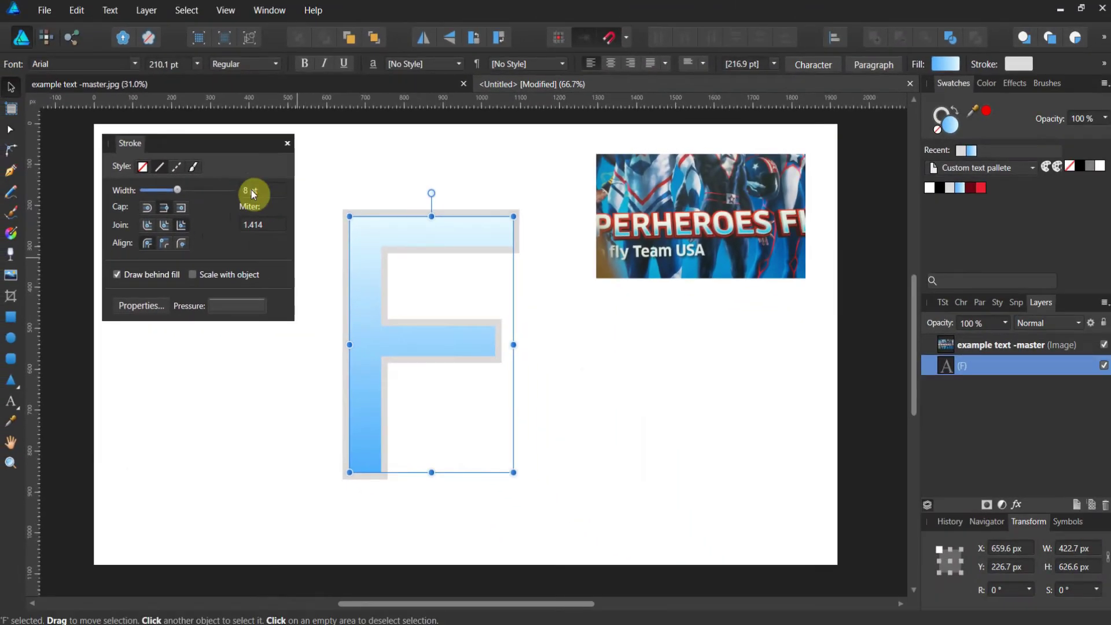
# - Convert the letter F to curves and expand its stroke into a separate shape
pyautogui.click(314, 168)
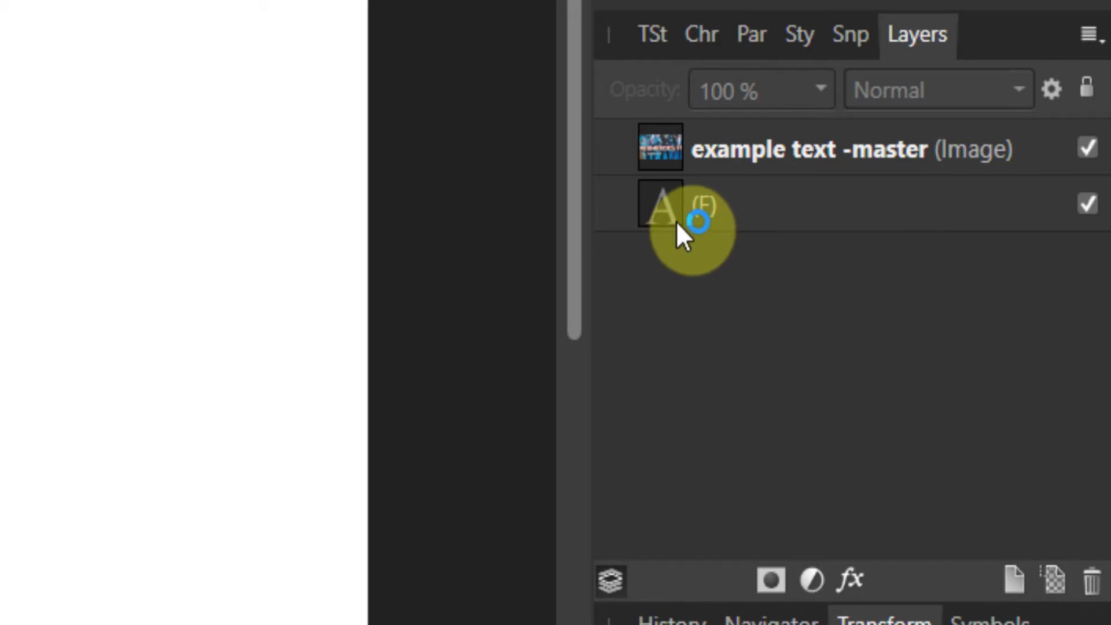
pyautogui.click(676, 221)
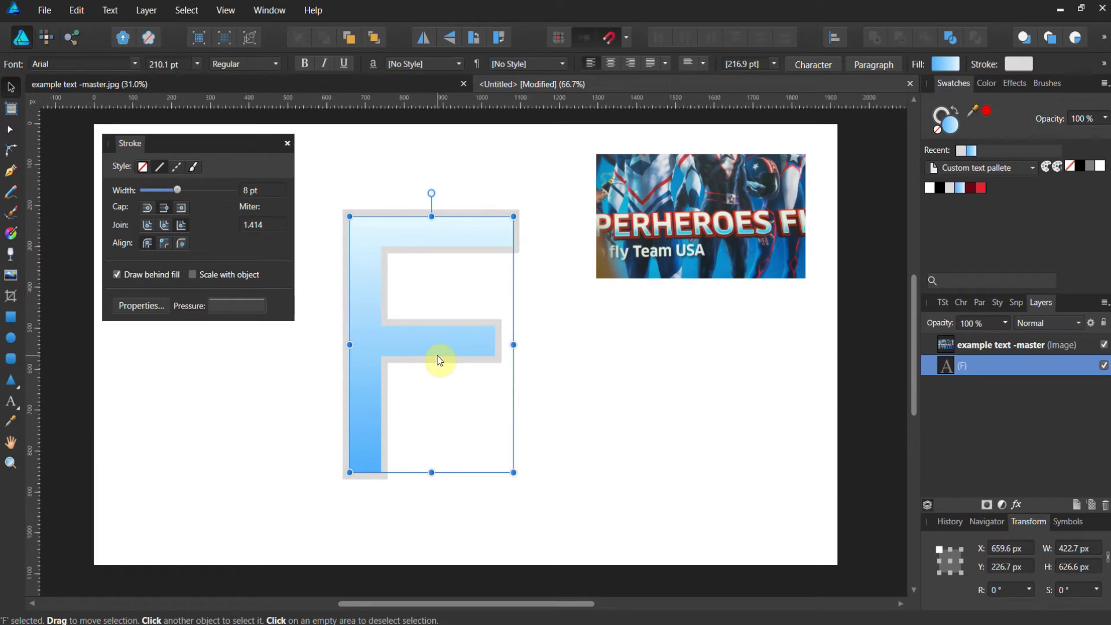
pyautogui.rightClick(438, 359)
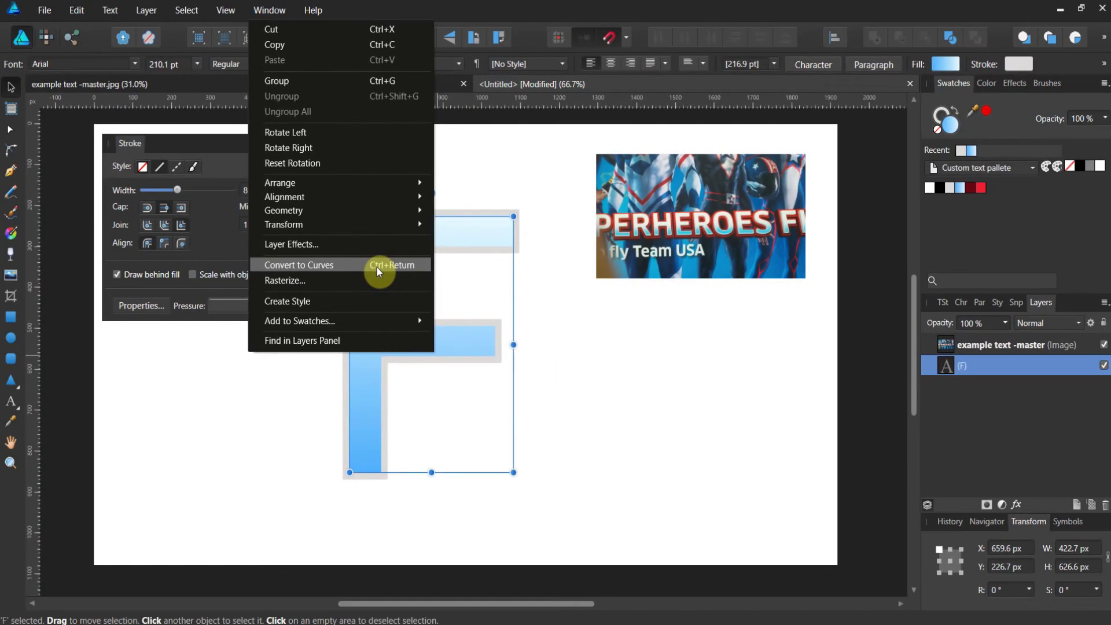
pyautogui.click(377, 268)
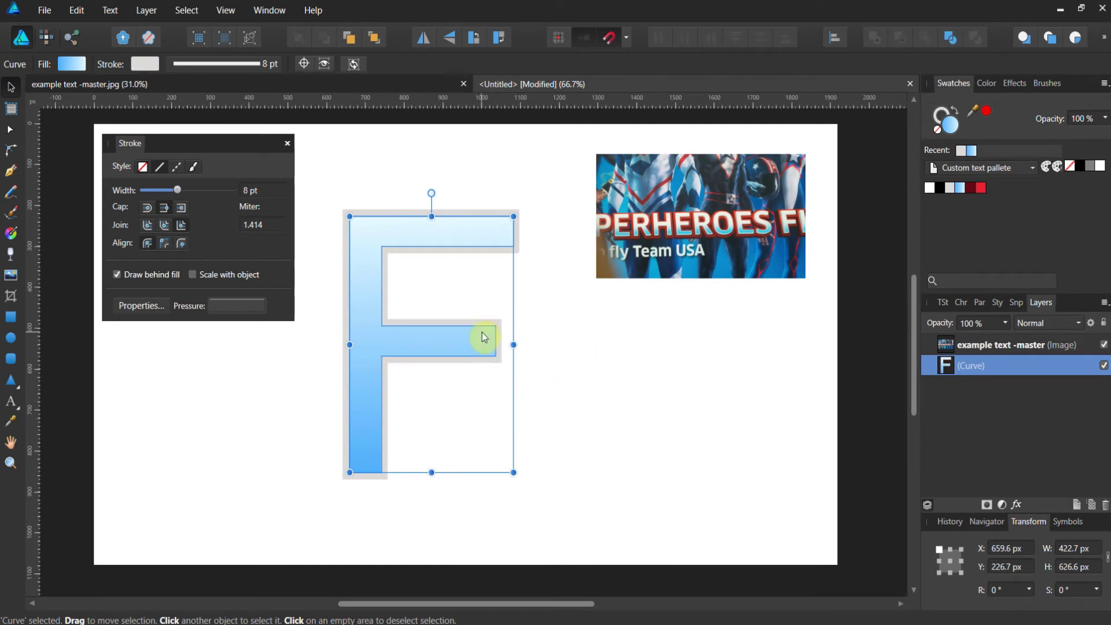
pyautogui.click(145, 10)
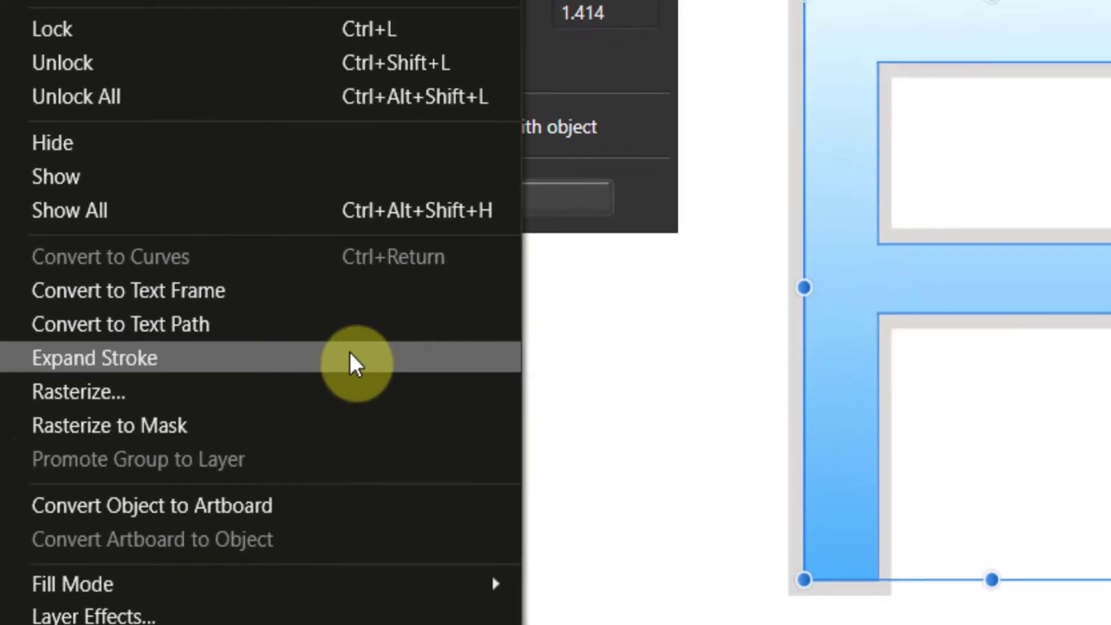
pyautogui.click(512, 347)
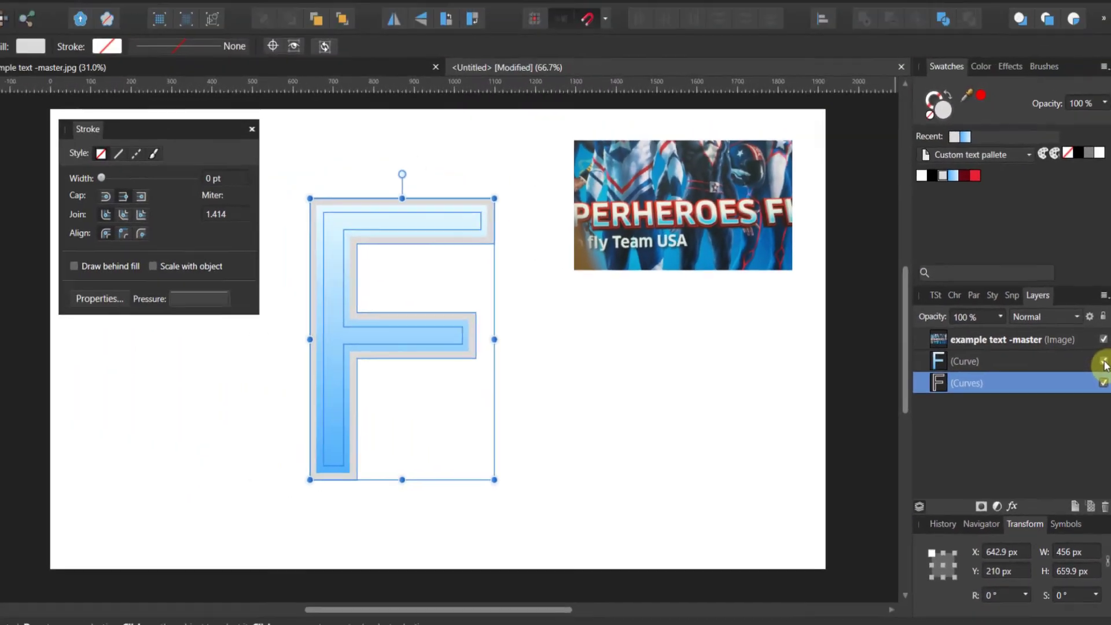
# - Check the separated blue F and grey outline by hiding and showing each layer in turn
pyautogui.click(1099, 311)
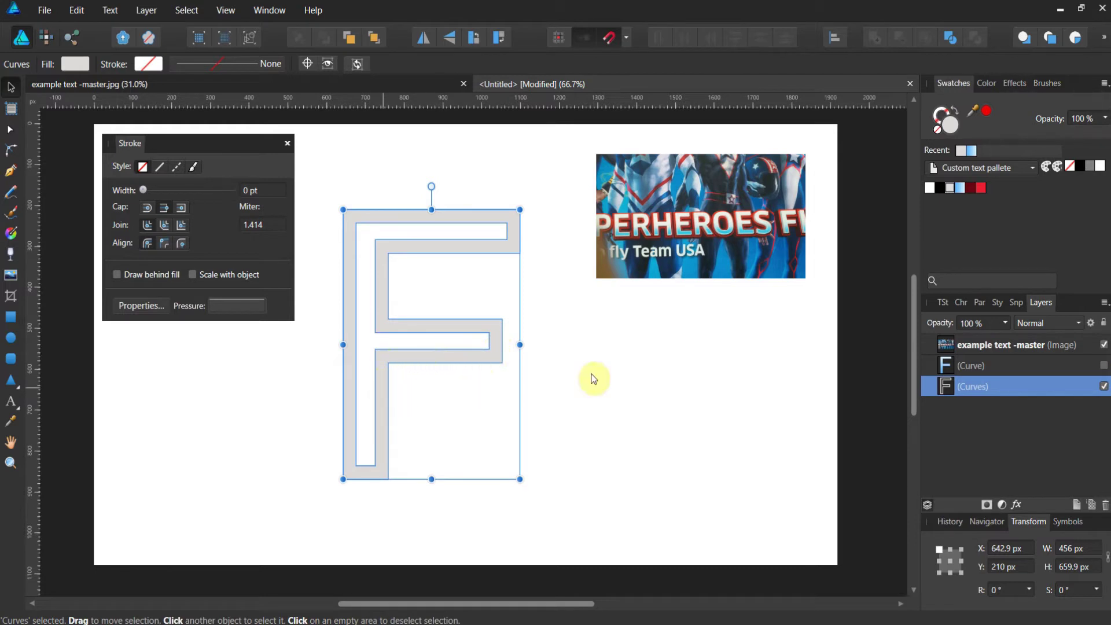
pyautogui.click(1104, 365)
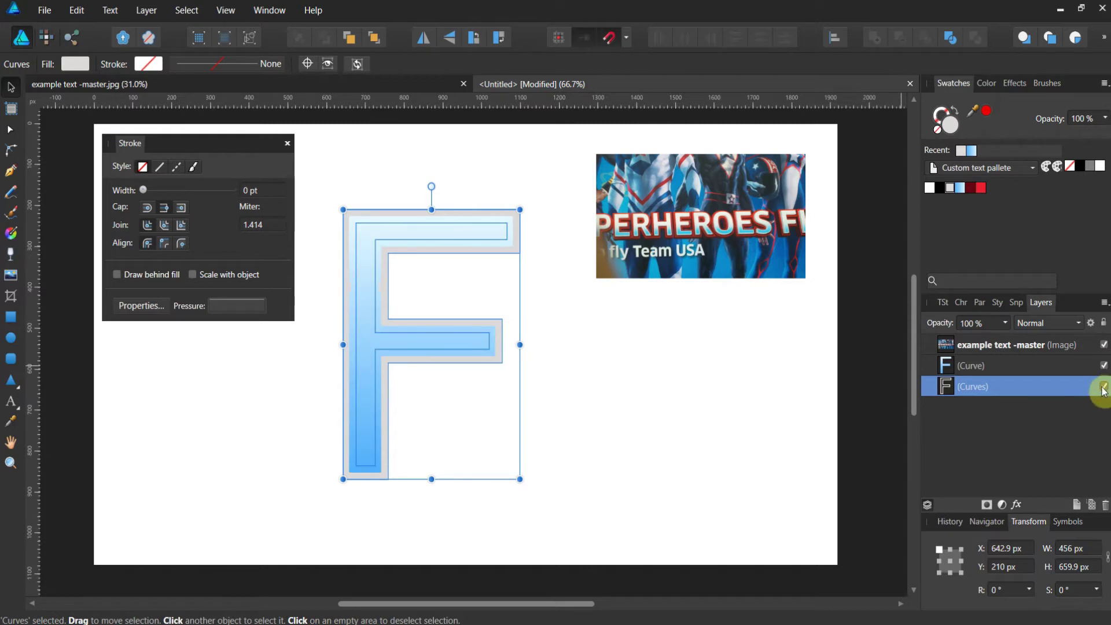
pyautogui.click(1103, 386)
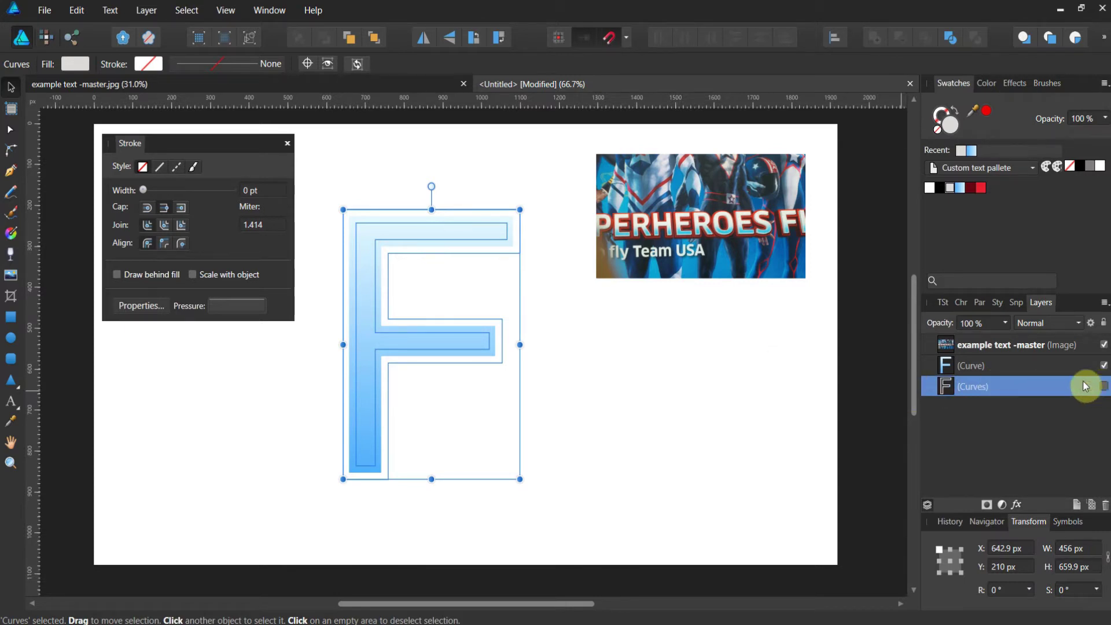
pyautogui.click(1104, 386)
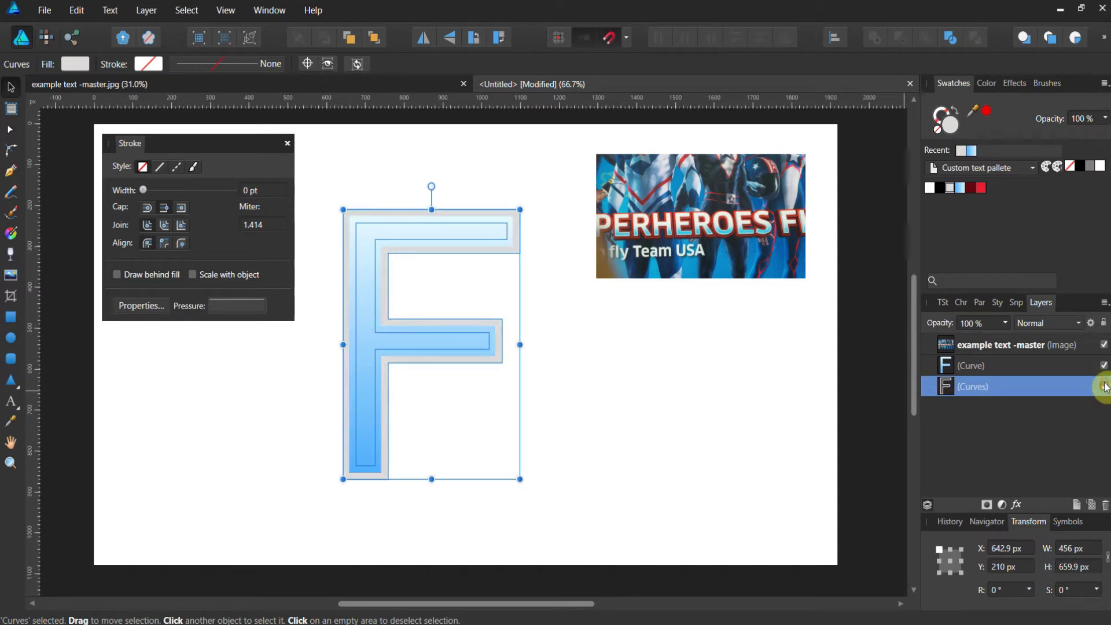
pyautogui.click(1041, 369)
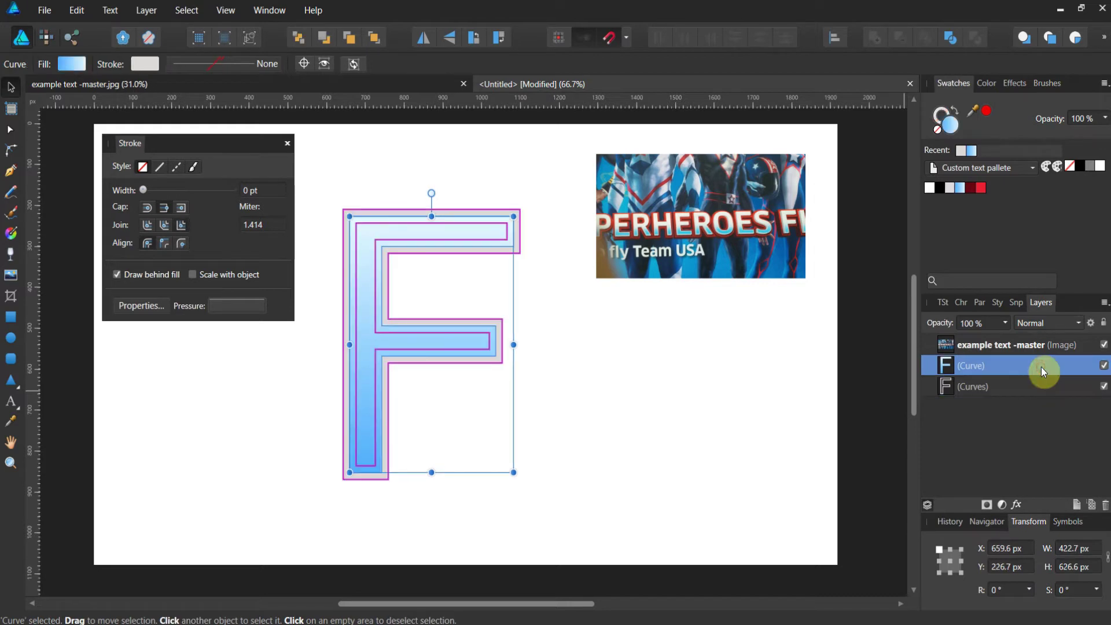
# - Give the expanded grey outline a 15 pt stroke in the custom palette's bright red
pyautogui.click(1064, 384)
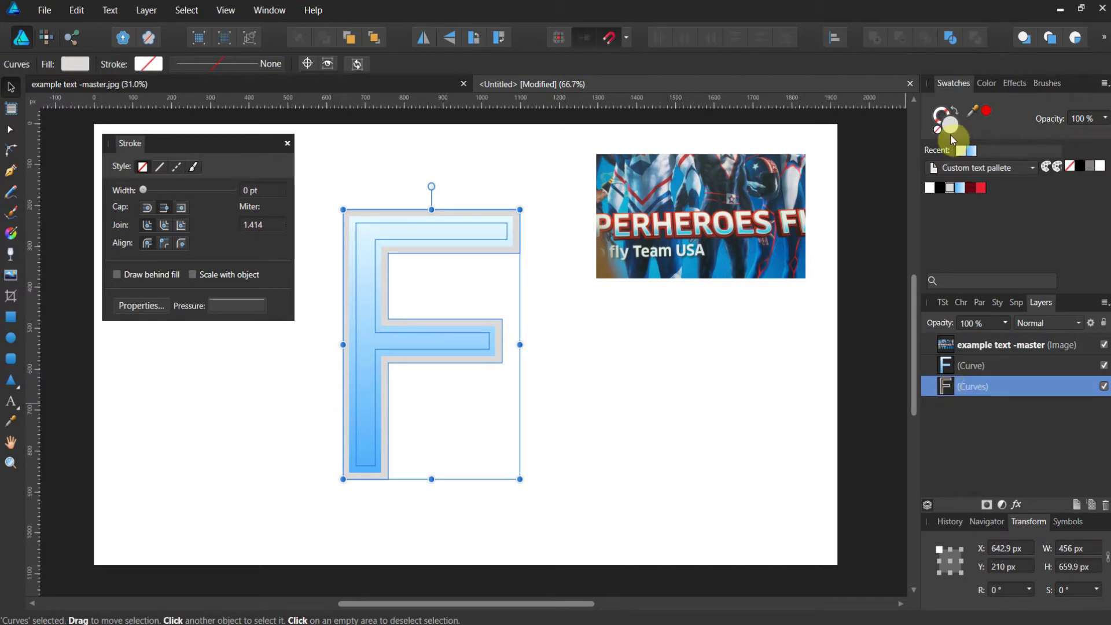
pyautogui.click(943, 112)
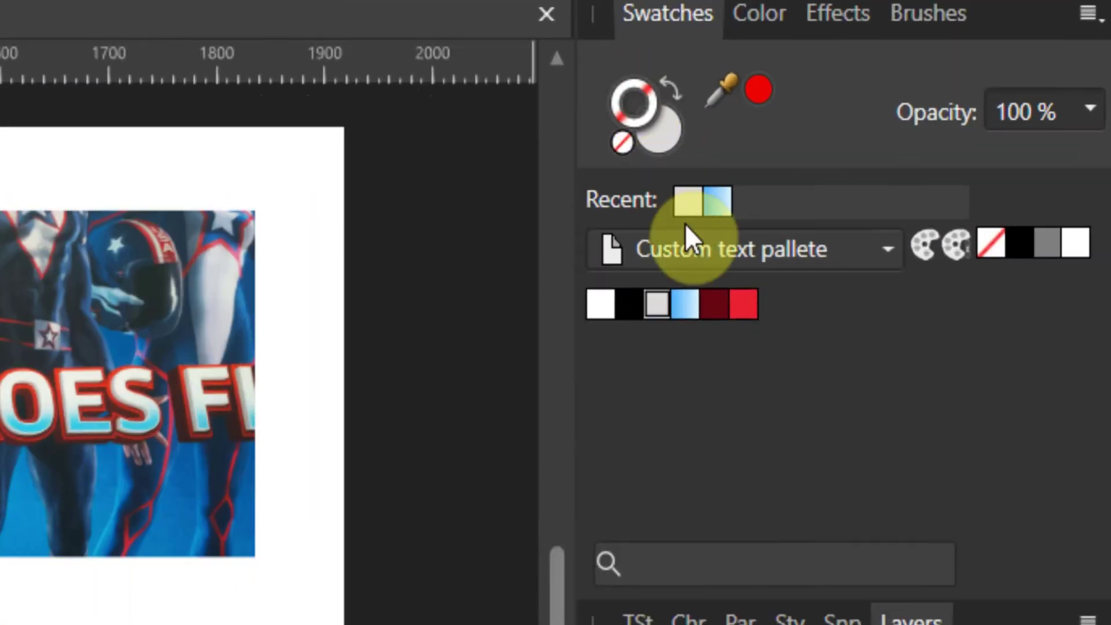
pyautogui.click(748, 292)
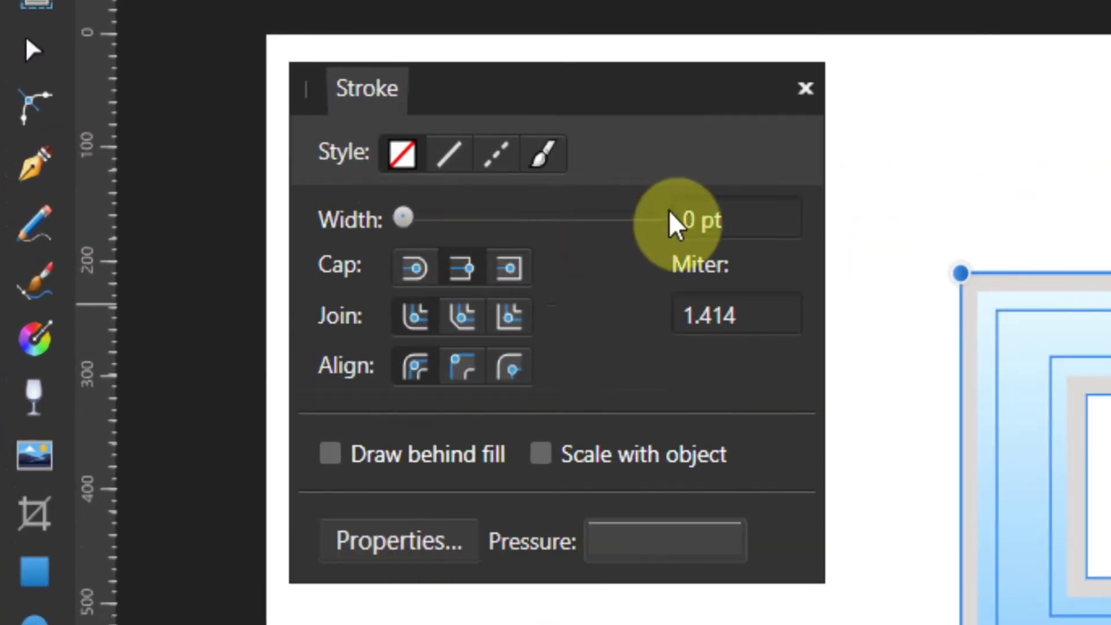
pyautogui.click(673, 223)
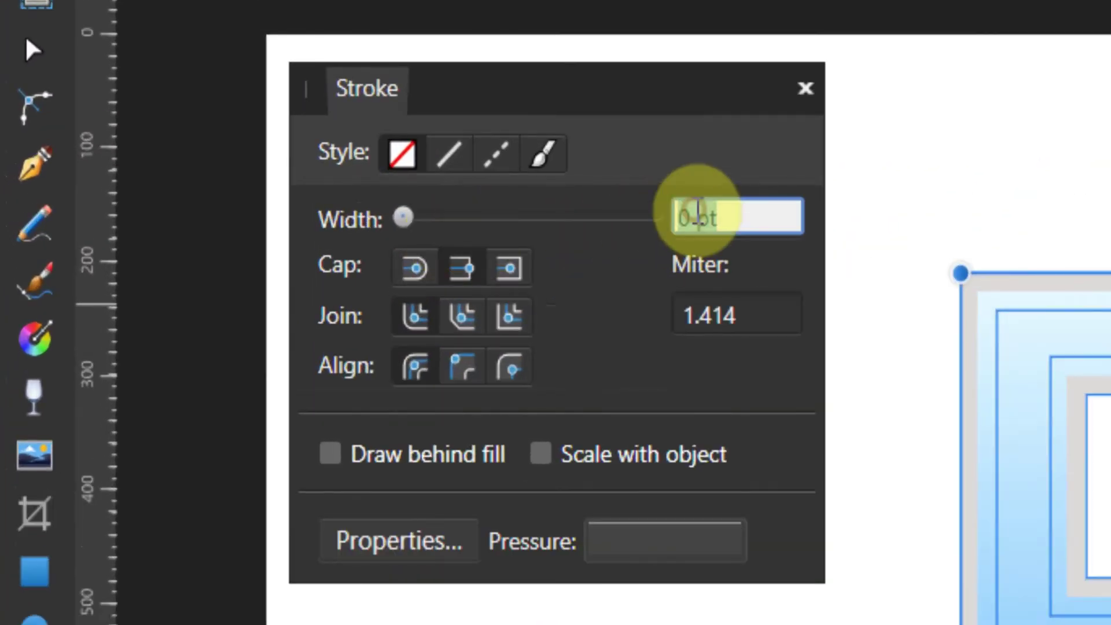
pyautogui.write('15')
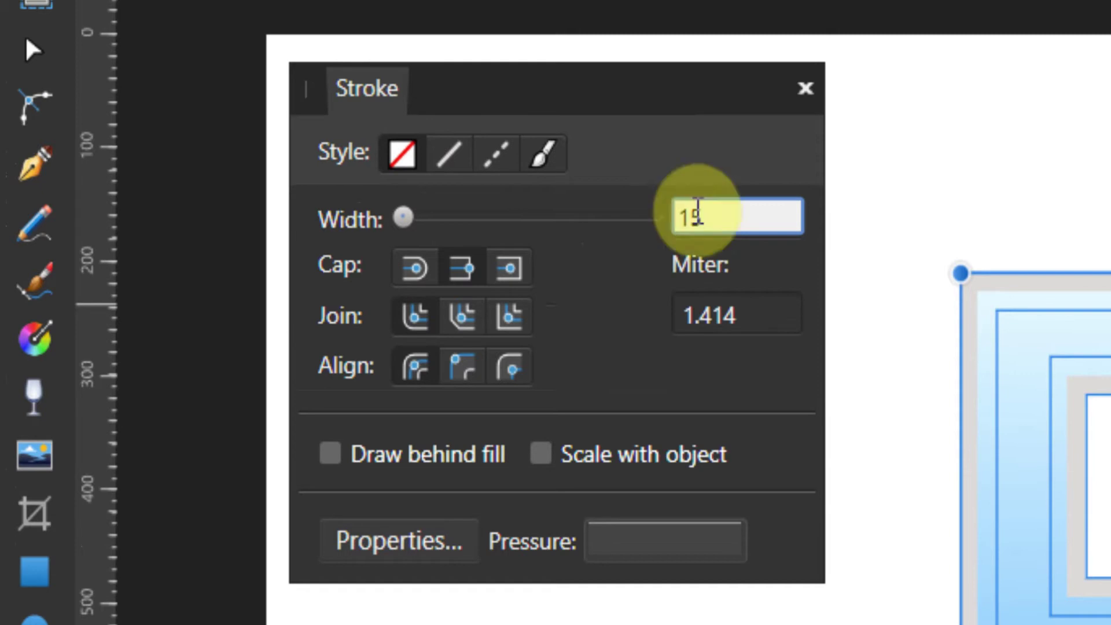
pyautogui.press('Return')
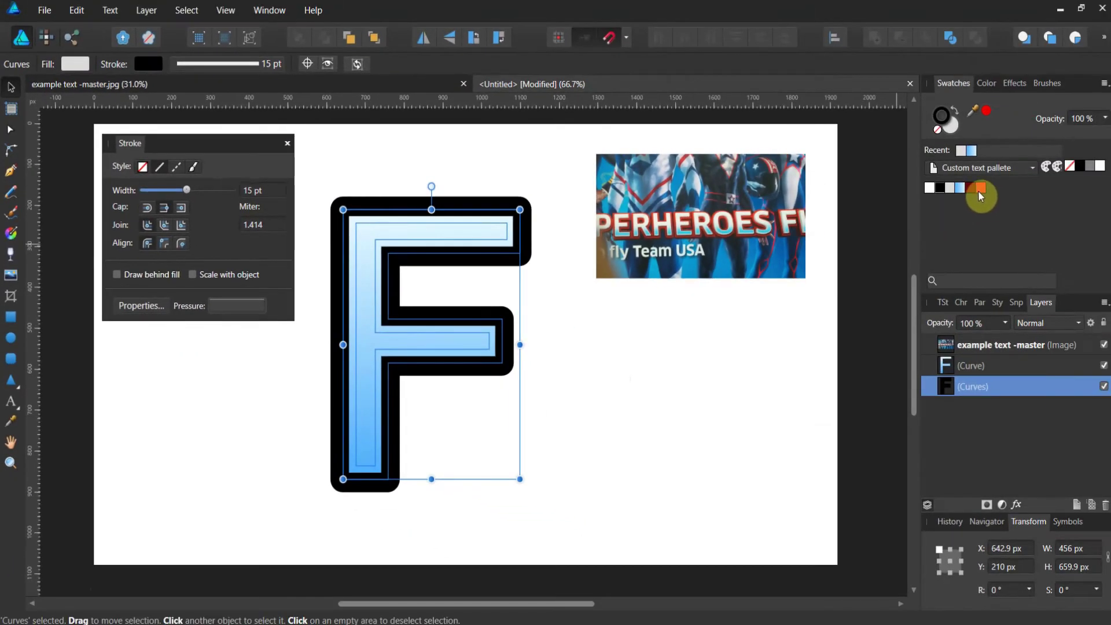
pyautogui.click(980, 189)
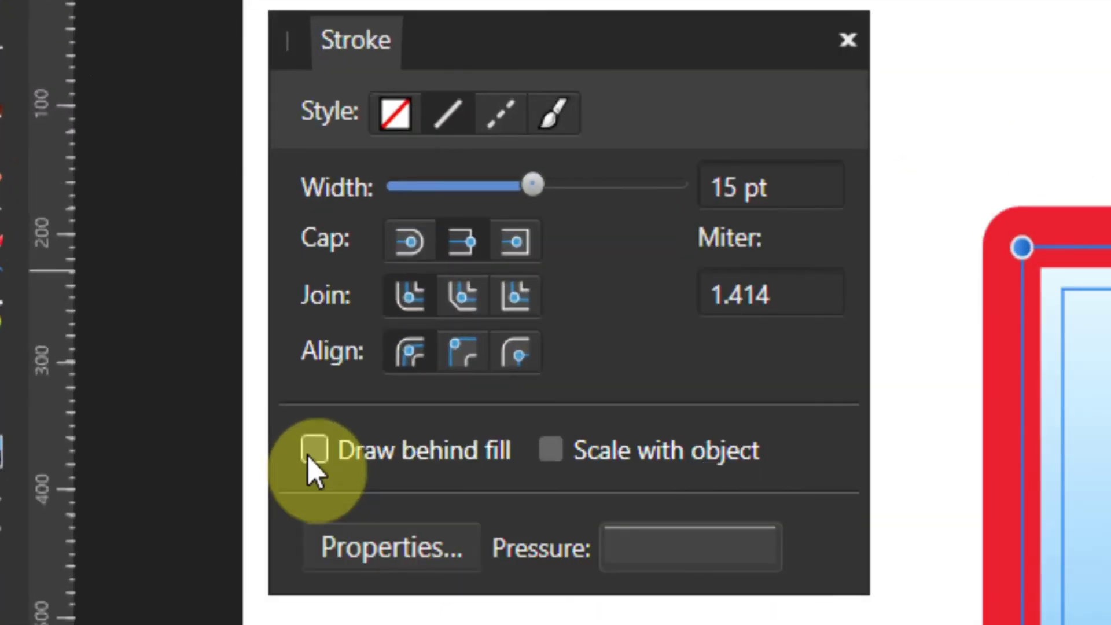
# - Draw the red stroke behind its fill with a miter join, and expand it into a separate shape
pyautogui.click(313, 451)
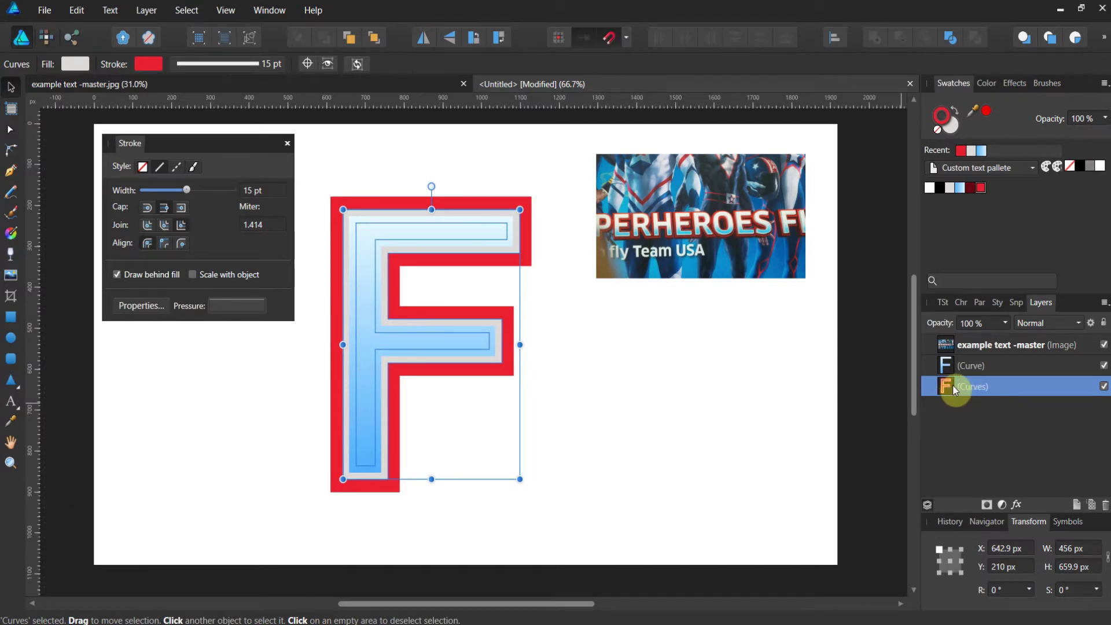
pyautogui.click(147, 10)
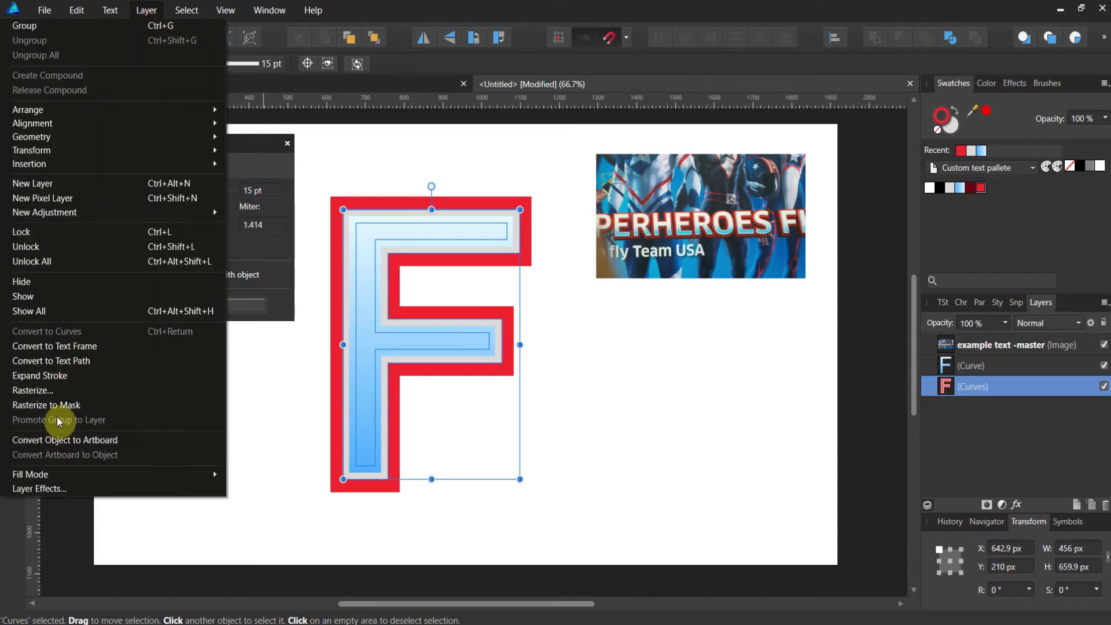
pyautogui.click(63, 377)
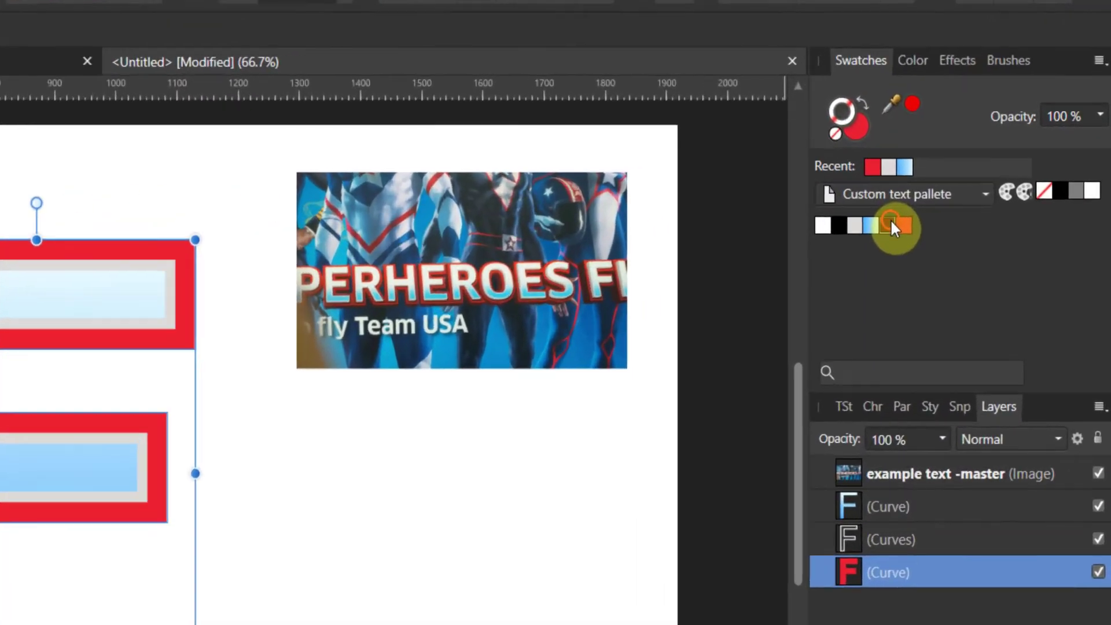
# - Give the expanded red F shape a 10 pt stroke in the custom palette's dark red
pyautogui.click(975, 187)
pyautogui.click(645, 110)
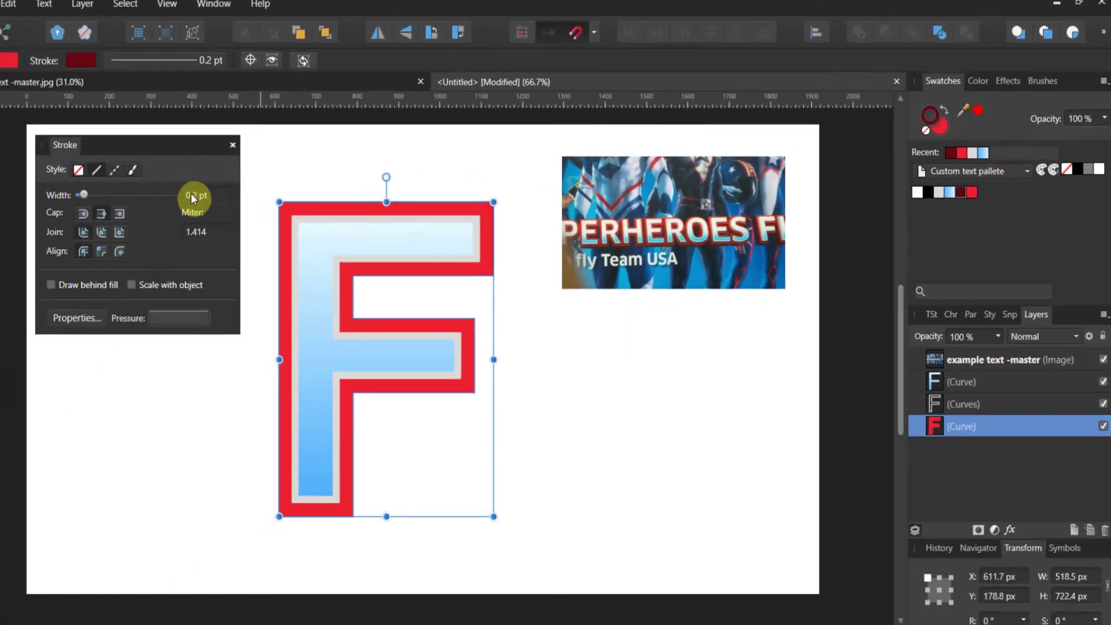
pyautogui.click(195, 195)
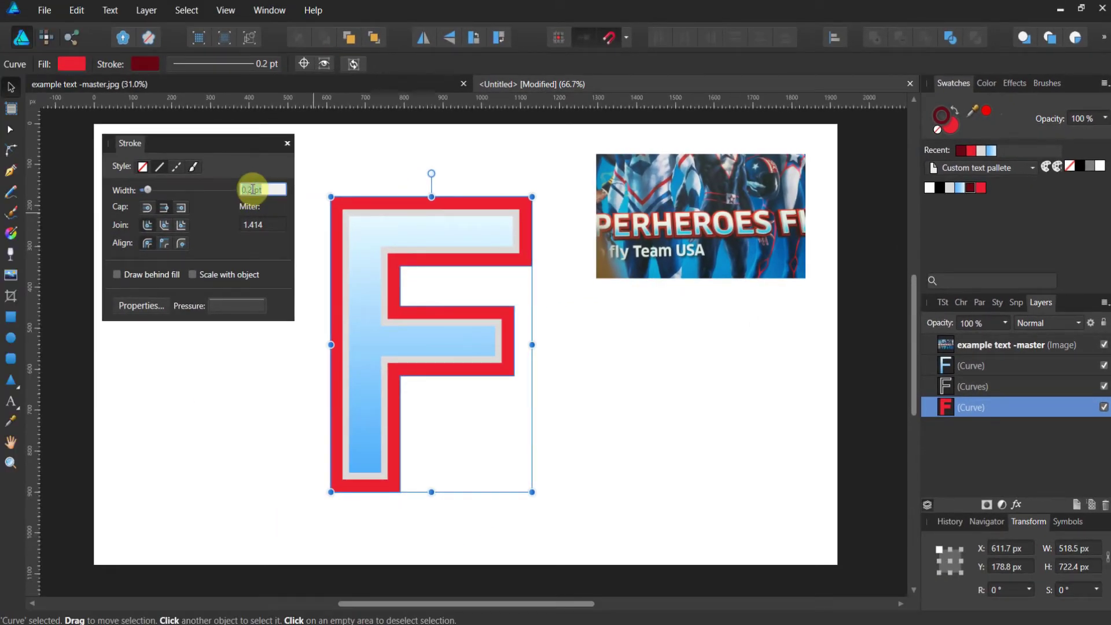
pyautogui.write('10')
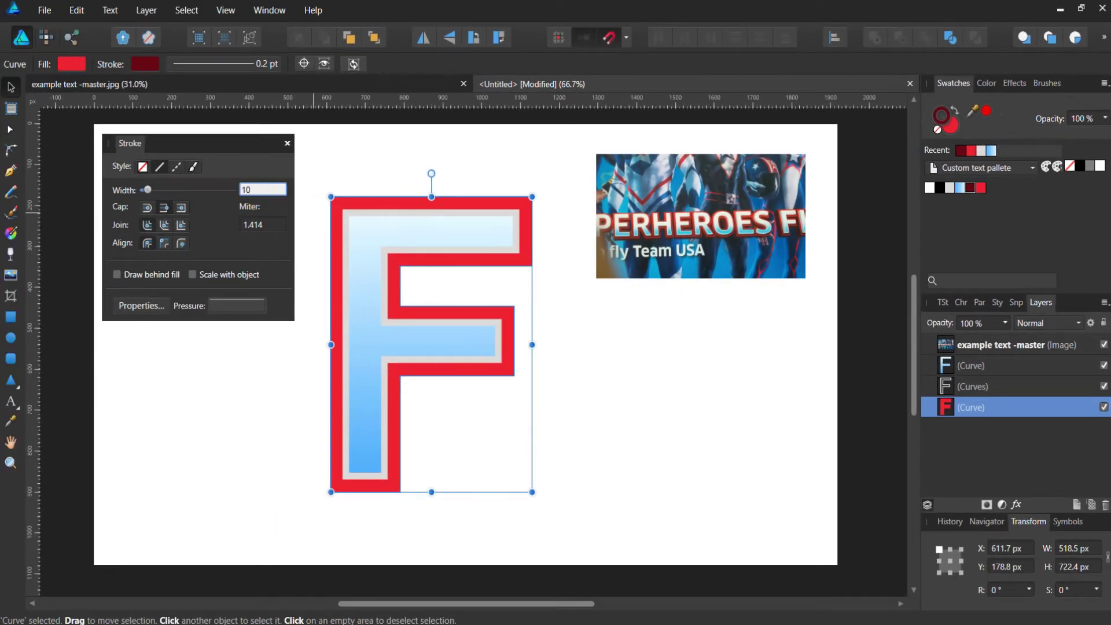
pyautogui.press('Return')
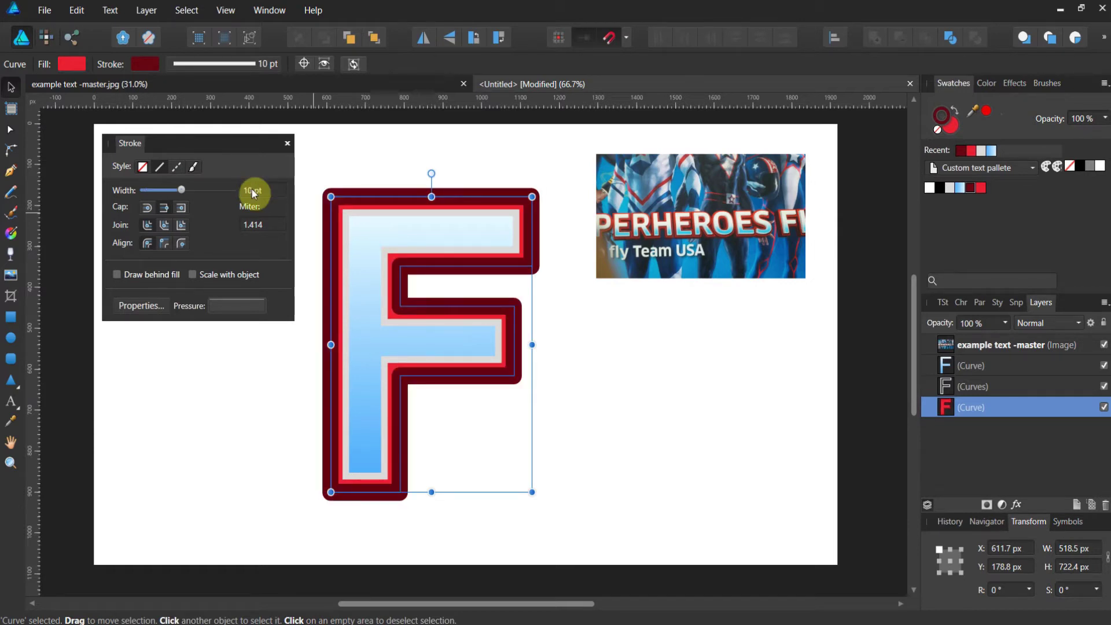
# - Apply a miter join to the dark red stroke, draw it behind the fill, and expand it into a separate shape
pyautogui.click(180, 227)
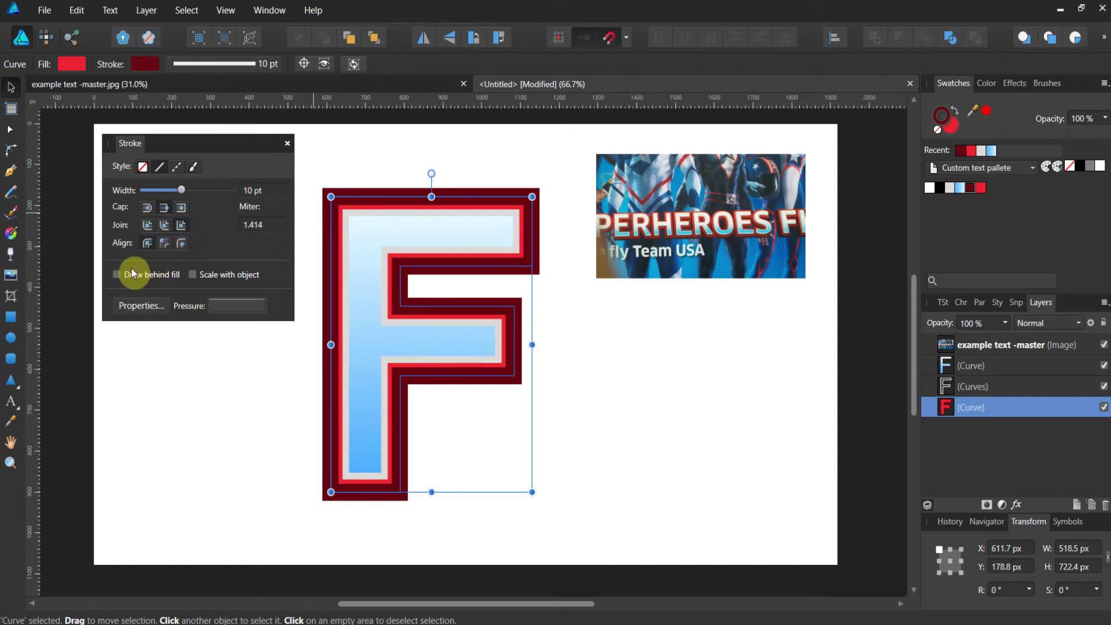
pyautogui.click(116, 274)
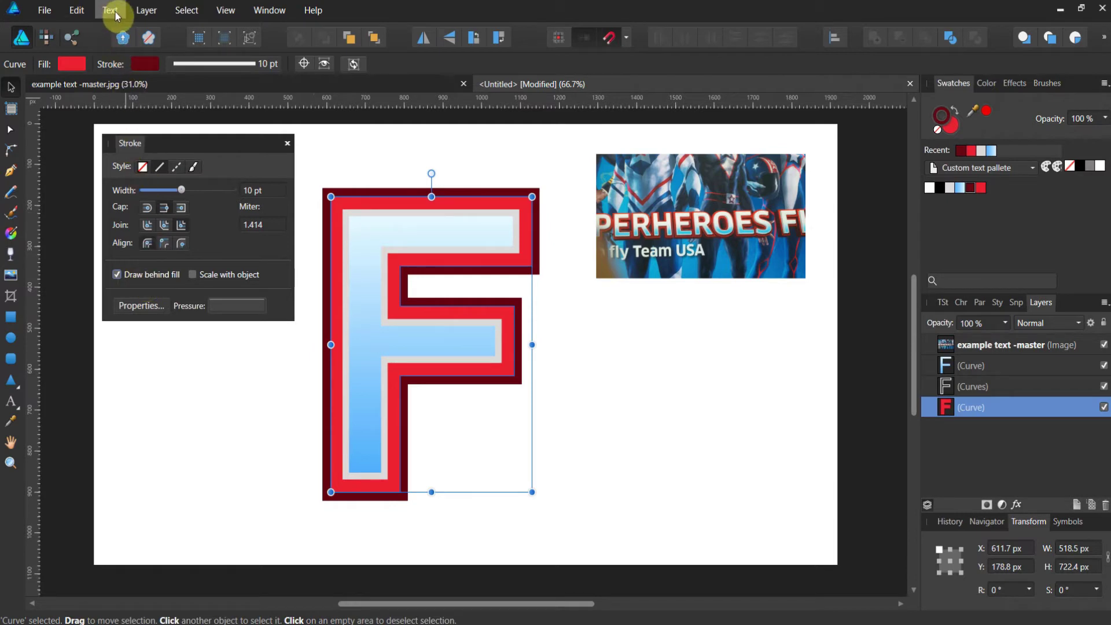
pyautogui.click(140, 14)
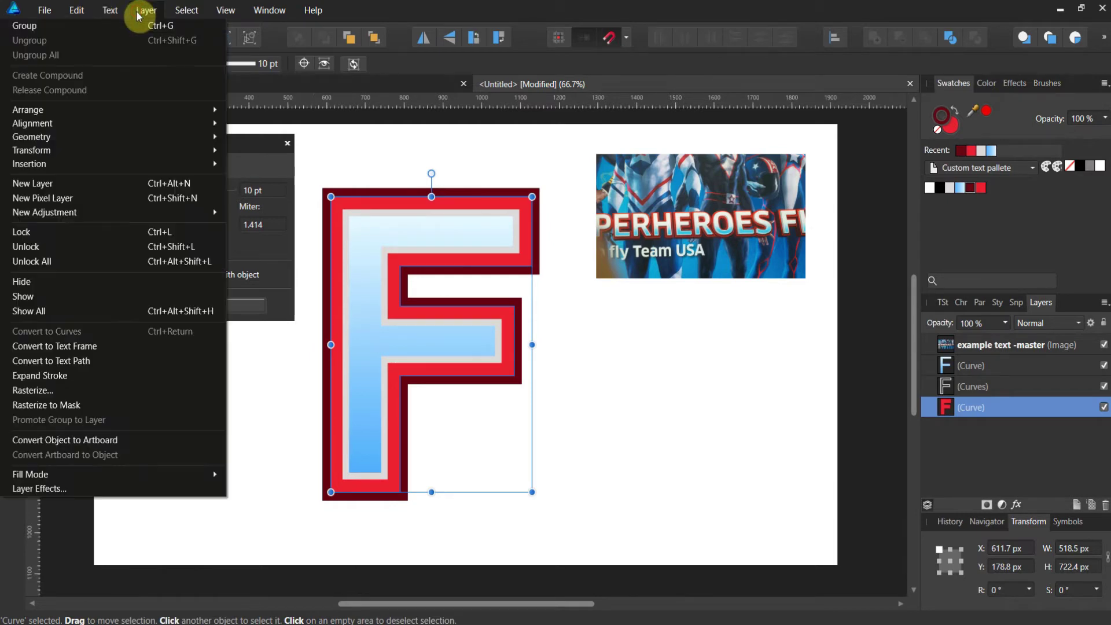
pyautogui.click(122, 375)
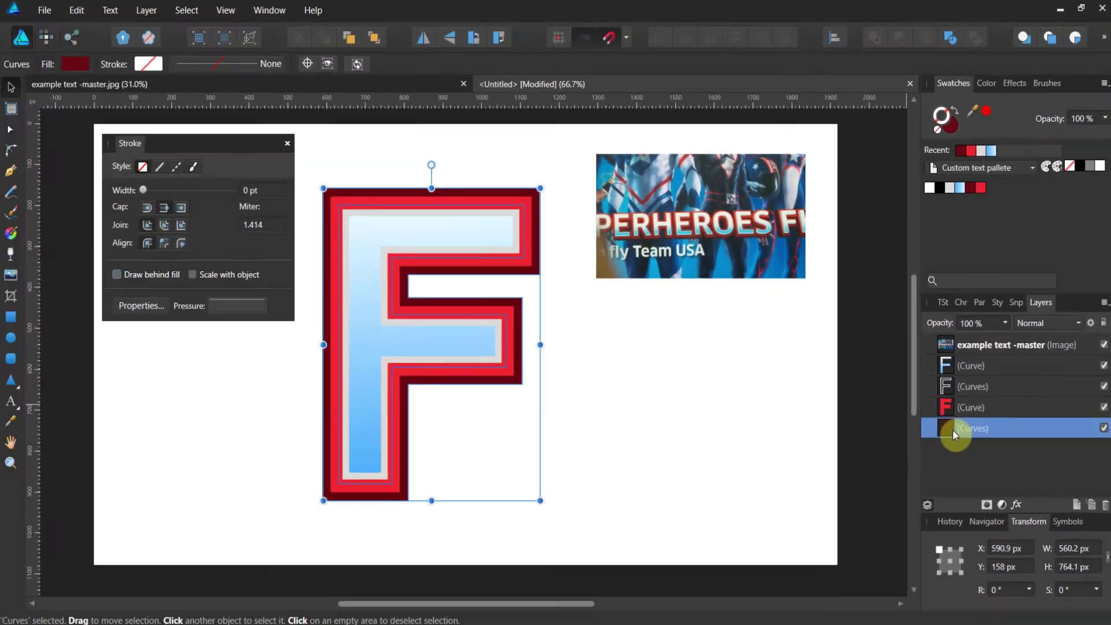
# - Nudge the expanded dark red shape straight down to Y 180 px
pyautogui.press('Down')
pyautogui.press('Down')
pyautogui.press('Down')
pyautogui.press('Down')
pyautogui.press('Down')
pyautogui.press('Down')
pyautogui.press('Down')
pyautogui.press('Down')
pyautogui.press('Down')
pyautogui.press('Down')
pyautogui.press('Down')
pyautogui.press('Down')
pyautogui.press('Down')
pyautogui.press('Down')
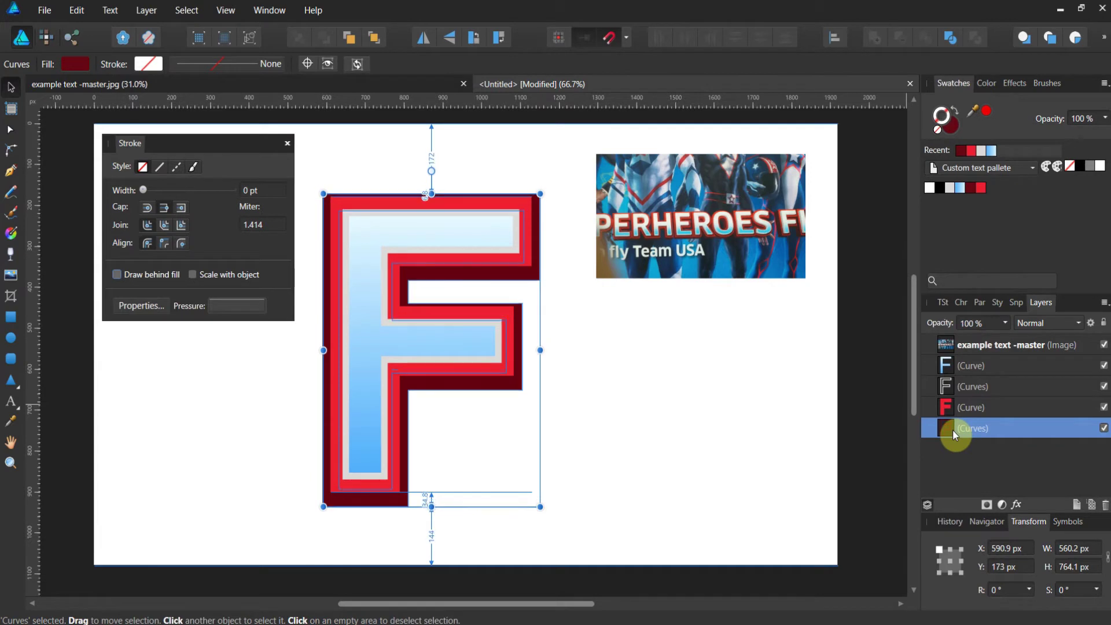
pyautogui.press('Down')
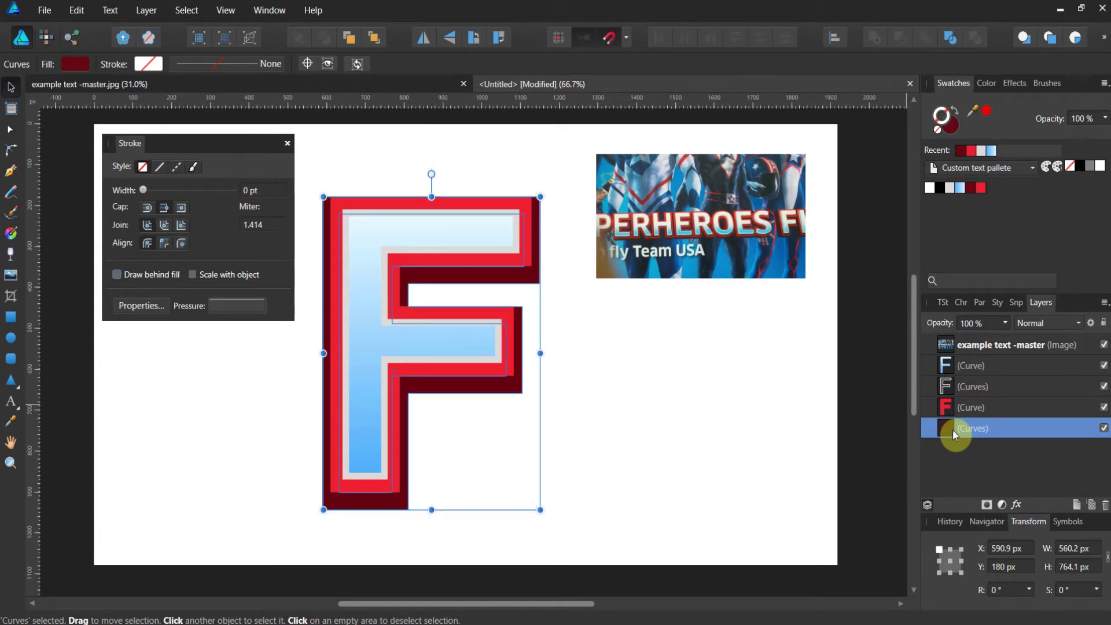
# - Nudge the dark red shape left to X 569.9 px to form the side of the 3D letter
pyautogui.press('Left')
pyautogui.press('Left')
pyautogui.press('Left')
pyautogui.press('Left')
pyautogui.press('Left')
pyautogui.press('Left')
pyautogui.press('Left')
pyautogui.press('Left')
pyautogui.press('Left')
pyautogui.press('Left')
pyautogui.press('Left')
pyautogui.press('Left')
pyautogui.press('Left')
pyautogui.press('Left')
pyautogui.press('Left')
pyautogui.press('Left')
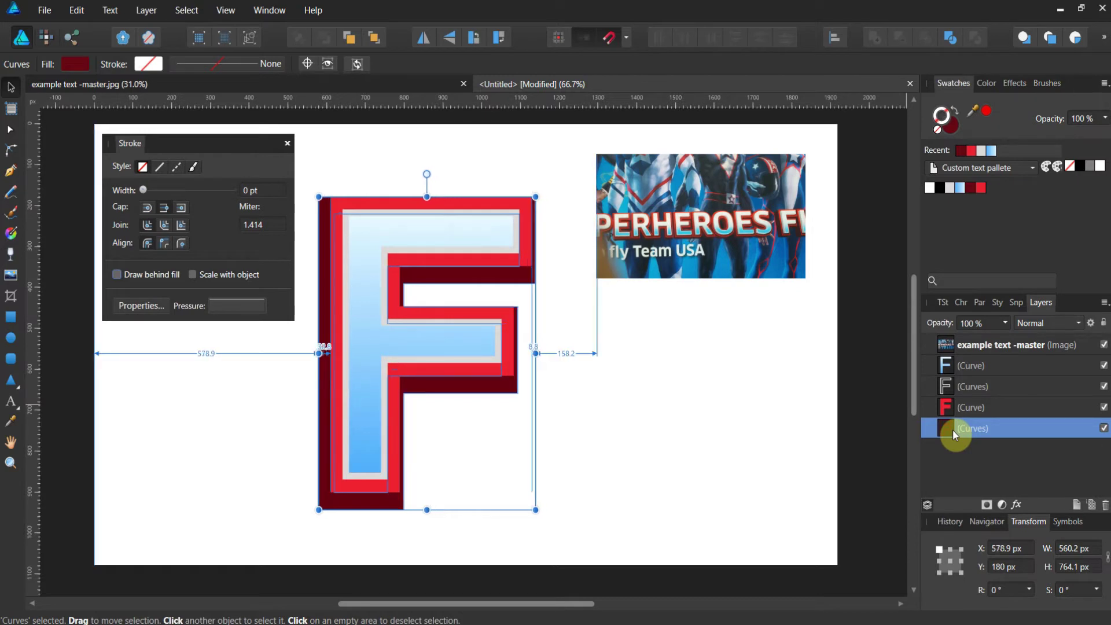
pyautogui.press('Left')
pyautogui.press('Left')
pyautogui.press('Left')
pyautogui.press('Left')
pyautogui.press('Left')
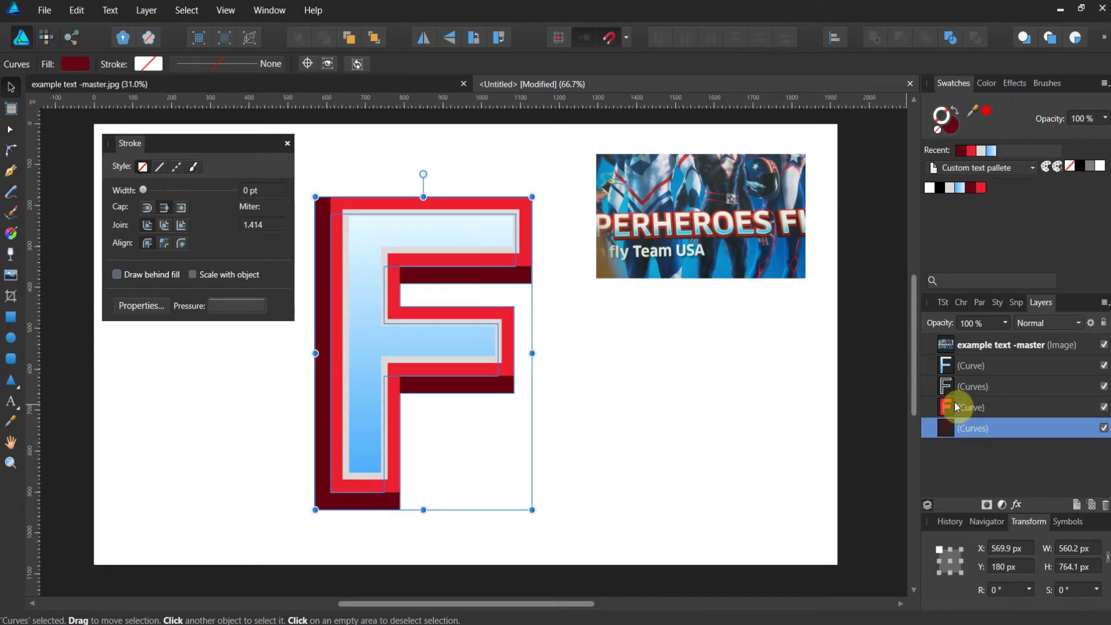
# - Check the layer alignment with nothing selected and nudge the dark red shape up to Y 179 px
pyautogui.moveTo(960, 370); pyautogui.dragTo(955, 373)
pyautogui.click(776, 372)
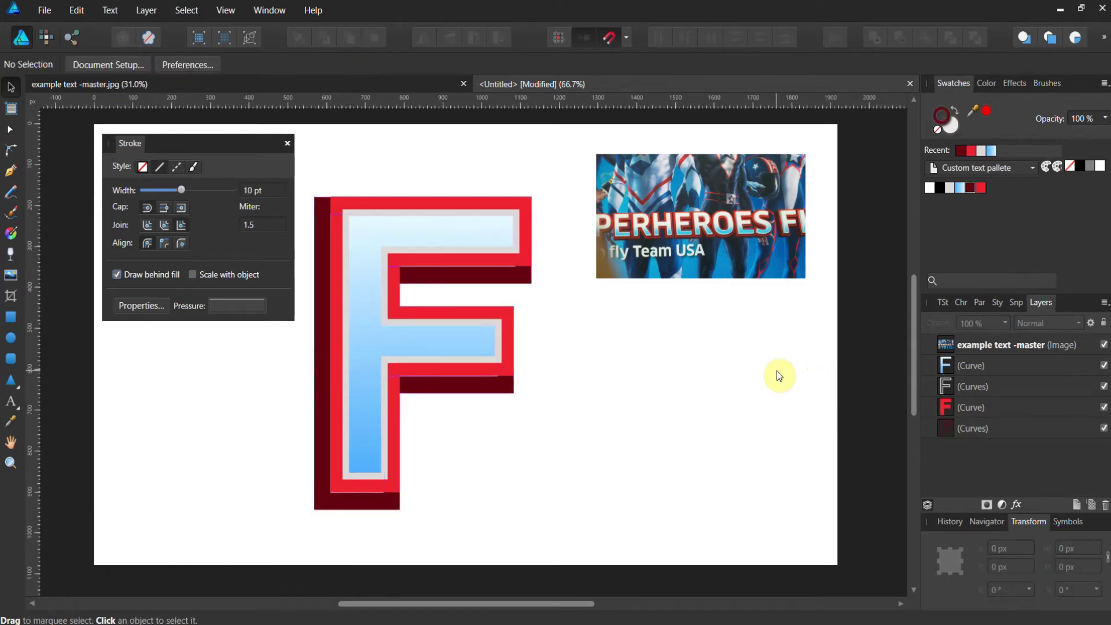
pyautogui.click(949, 432)
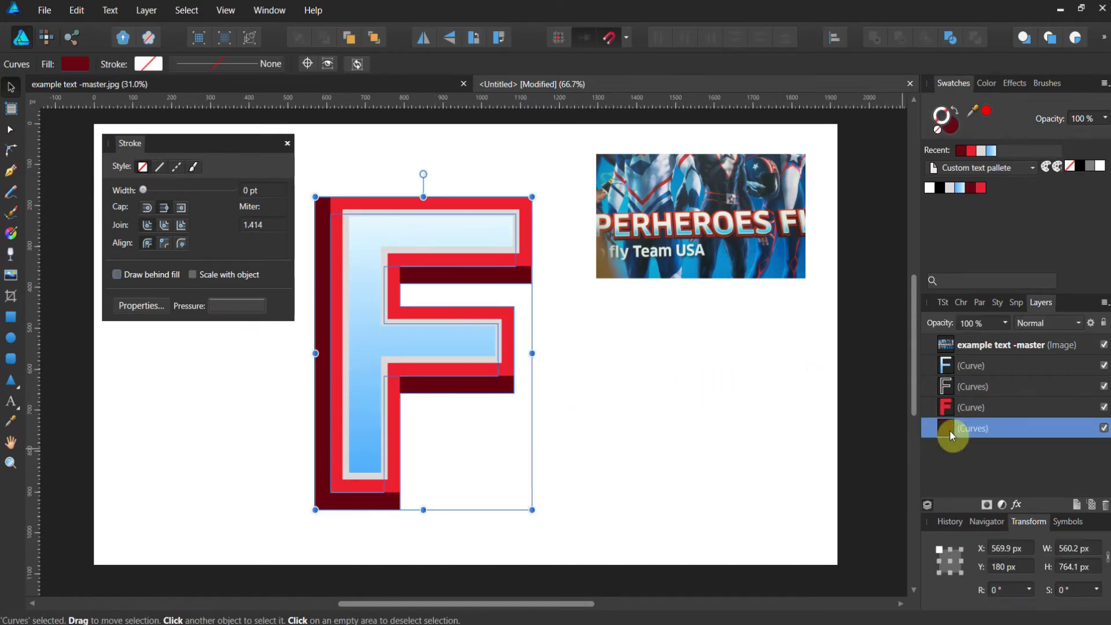
pyautogui.press('Up')
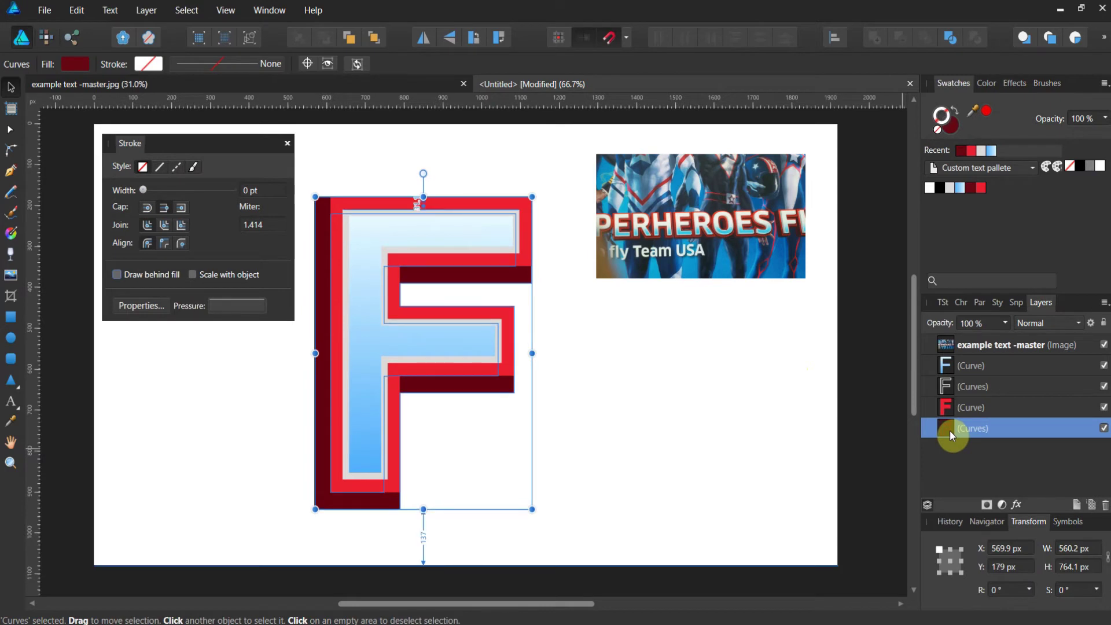
pyautogui.click(758, 429)
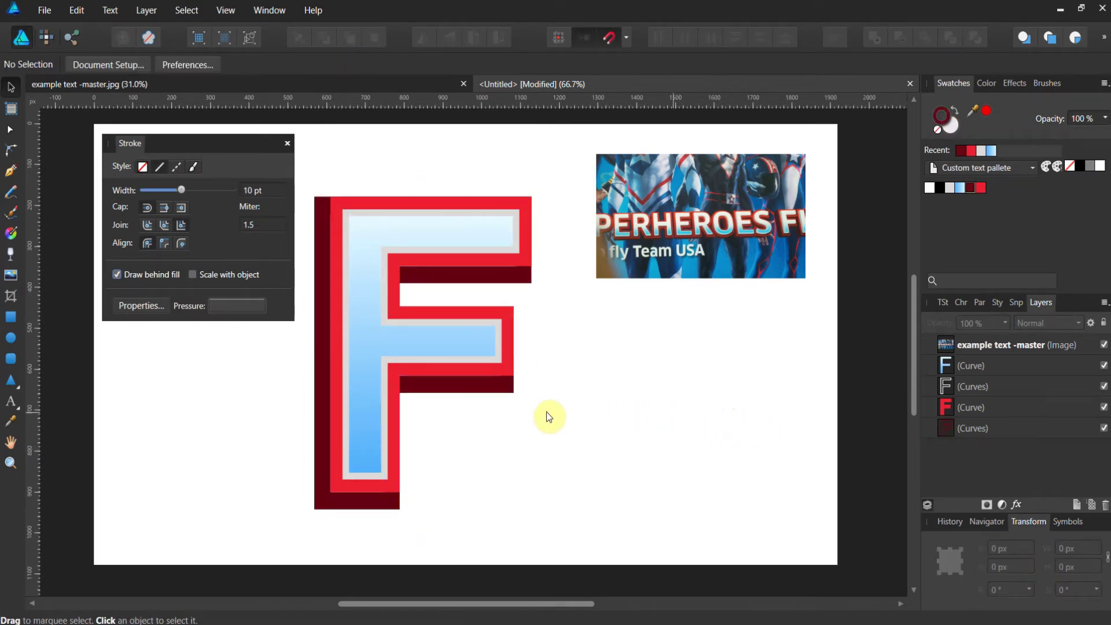
# - Nudge the grey outline shape behind the blue F left to X 625.9 px
pyautogui.click(941, 386)
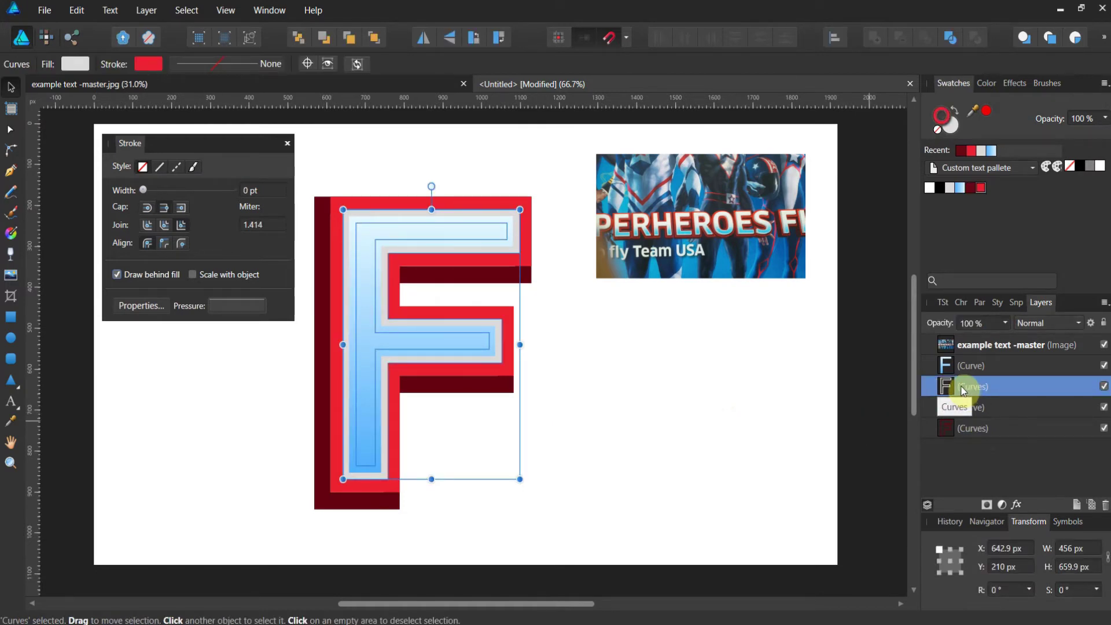
pyautogui.press('Left')
pyautogui.press('Left')
pyautogui.press('Left')
pyautogui.press('Left')
pyautogui.press('Left')
pyautogui.press('Left')
pyautogui.press('Left')
pyautogui.press('Left')
pyautogui.press('Left')
pyautogui.press('Left')
pyautogui.press('Left')
pyautogui.press('Left')
pyautogui.press('Left')
pyautogui.press('Left')
pyautogui.press('Left')
pyautogui.press('Left')
pyautogui.press('Left')
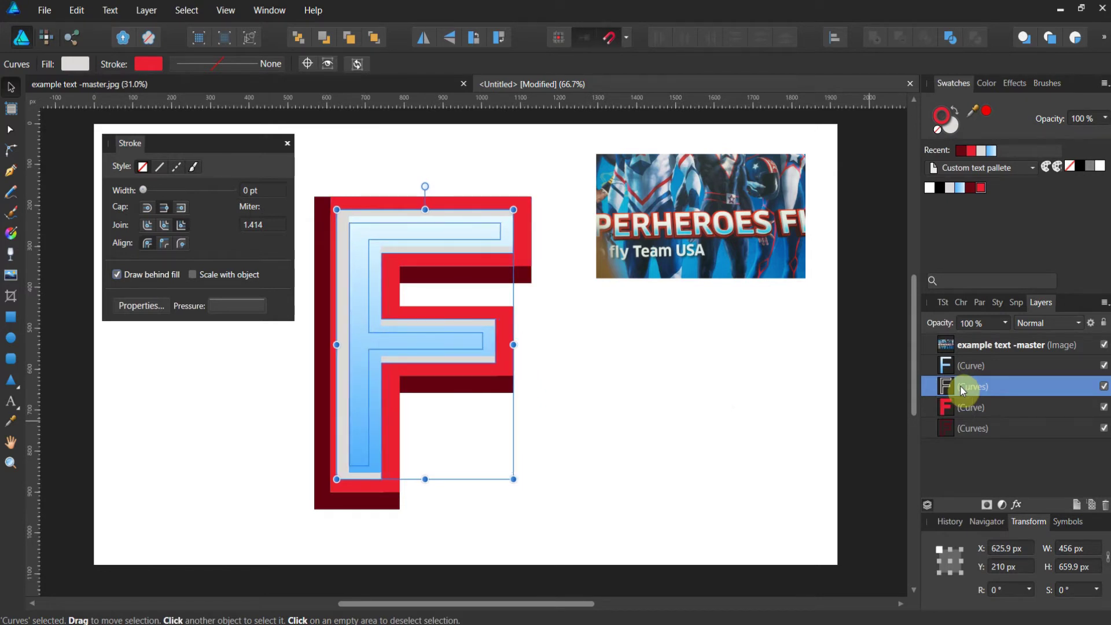
# - Nudge the grey outline shape straight down to Y 224 px
pyautogui.press('Down')
pyautogui.press('Down')
pyautogui.press('Down')
pyautogui.press('Down')
pyautogui.press('Down')
pyautogui.press('Down')
pyautogui.press('Down')
pyautogui.press('Down')
pyautogui.press('Down')
pyautogui.press('Down')
pyautogui.press('Down')
pyautogui.press('Down')
pyautogui.press('Down')
pyautogui.press('Down')
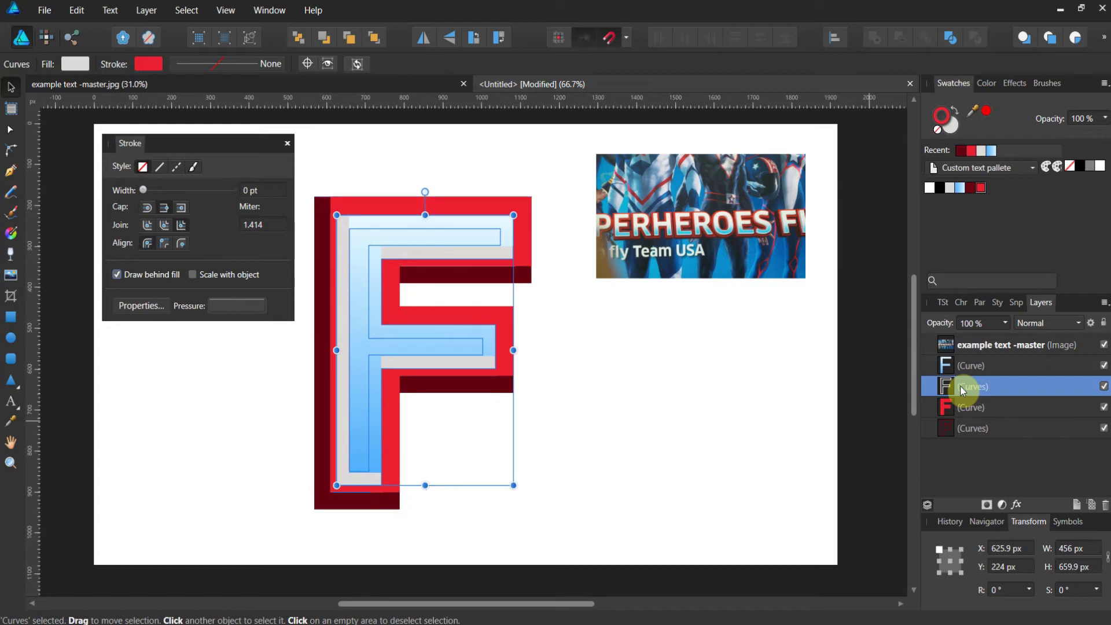
# - Nudge the grey outline shape behind the blue F straight up to Y 213 px
pyautogui.press('Up')
pyautogui.press('Up')
pyautogui.press('Up')
pyautogui.press('Up')
pyautogui.press('Up')
pyautogui.press('Up')
pyautogui.press('Up')
pyautogui.press('Up')
pyautogui.press('Up')
pyautogui.press('Up')
pyautogui.press('Up')
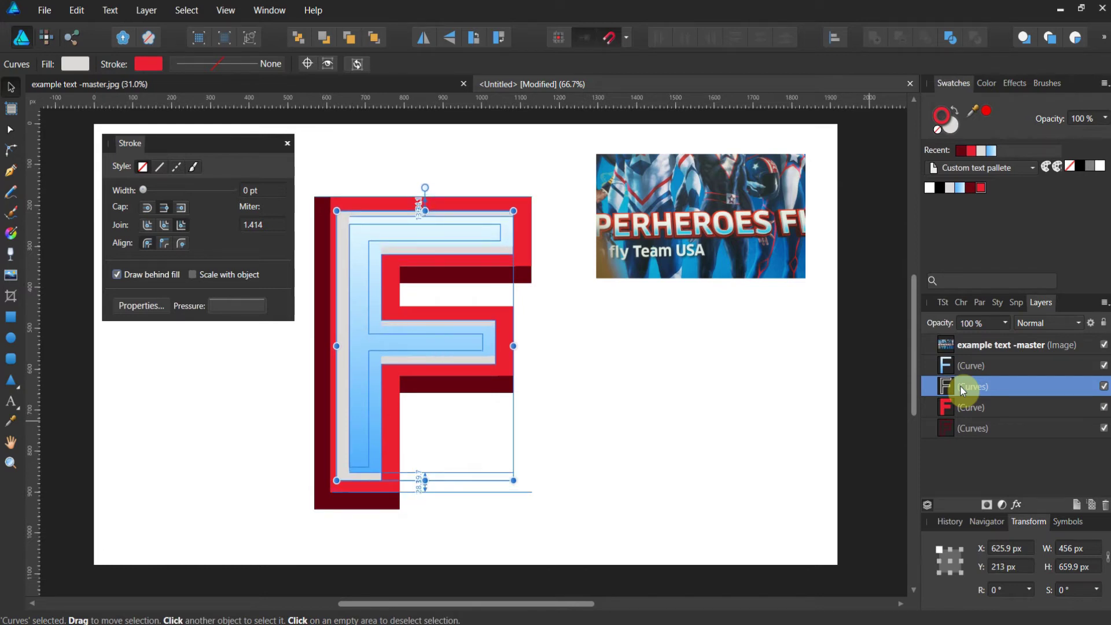
# - Nudge the grey outline shape down to Y 226 px and deselect it
pyautogui.press('Down')
pyautogui.press('Down')
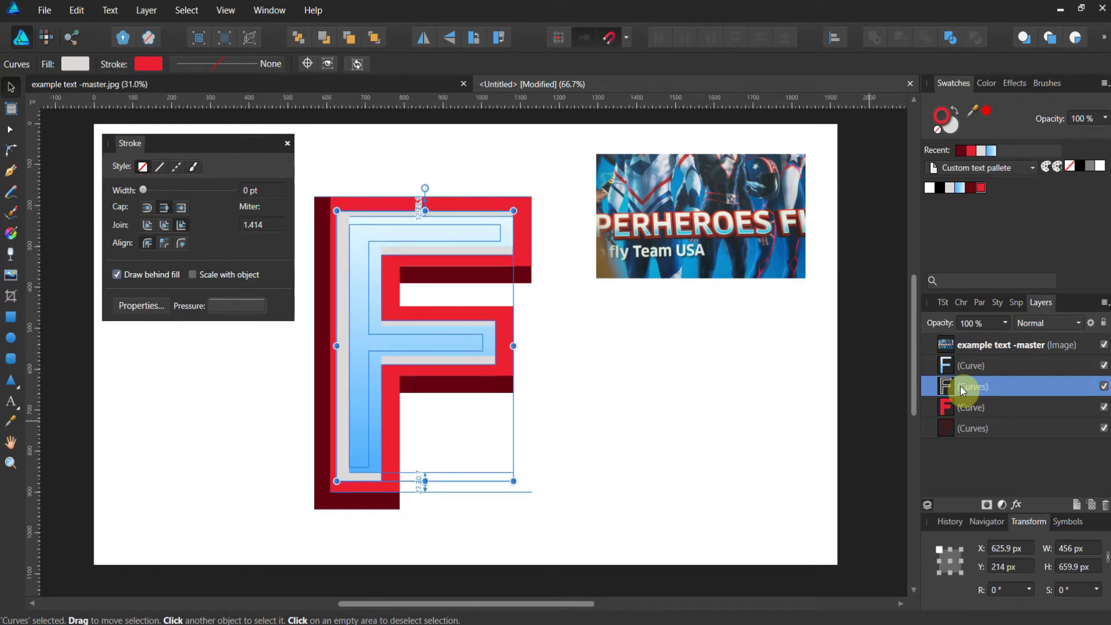
pyautogui.press('Down')
pyautogui.press('Down')
pyautogui.press('Down')
pyautogui.press('Down')
pyautogui.press('Down')
pyautogui.press('Down')
pyautogui.press('Down')
pyautogui.press('Down')
pyautogui.press('Down')
pyautogui.press('Down')
pyautogui.press('Down')
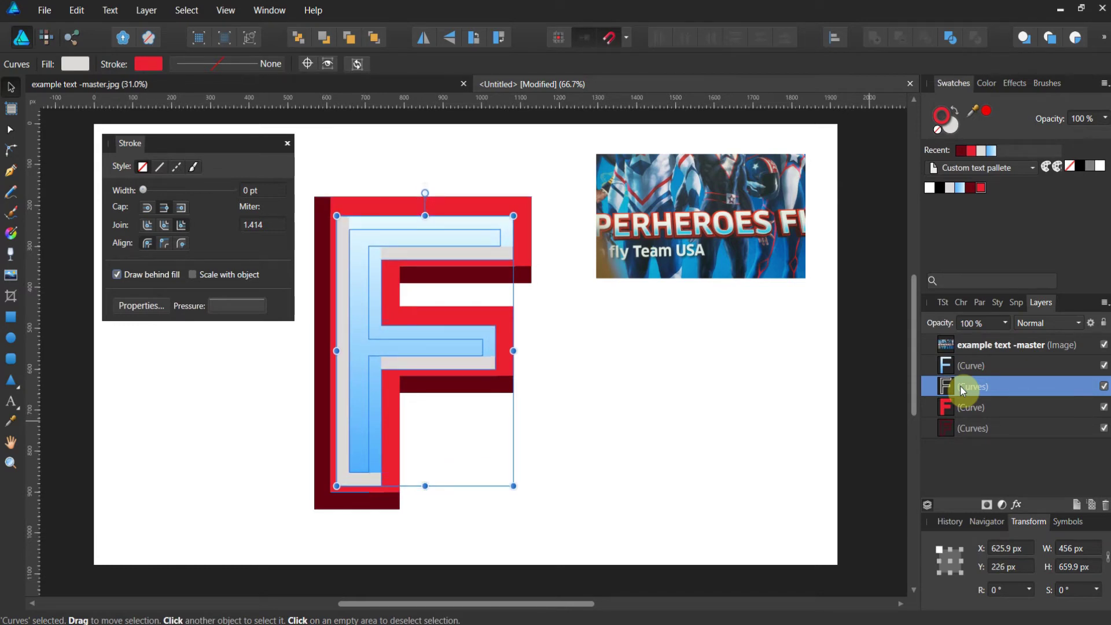
pyautogui.click(756, 410)
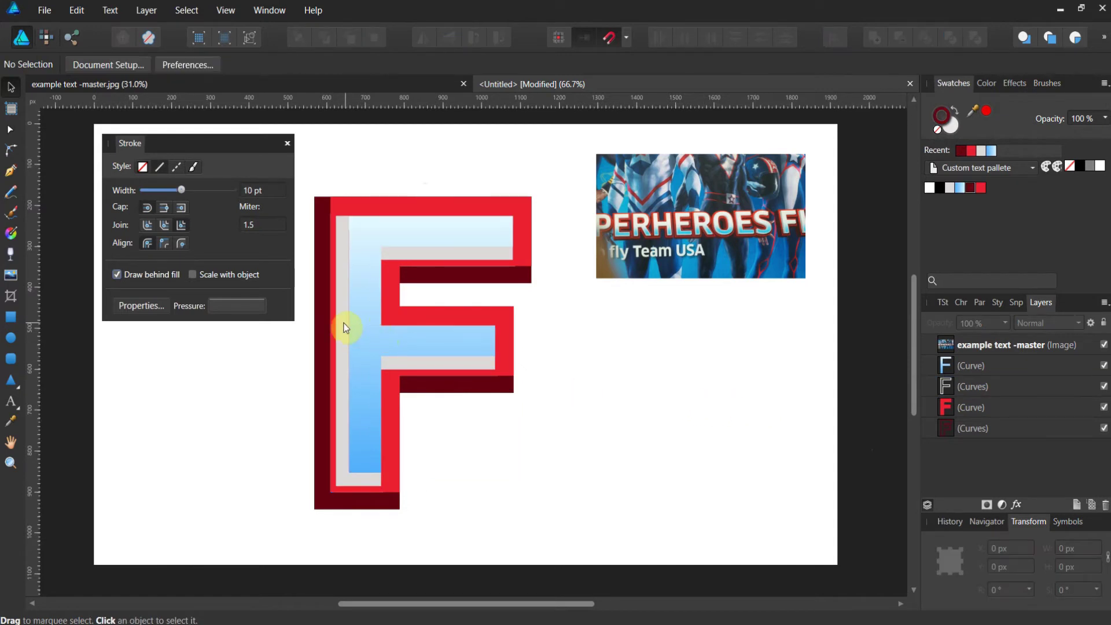
# - Nudge the grey outline shape right to X 626.9 px and deselect it
pyautogui.click(944, 387)
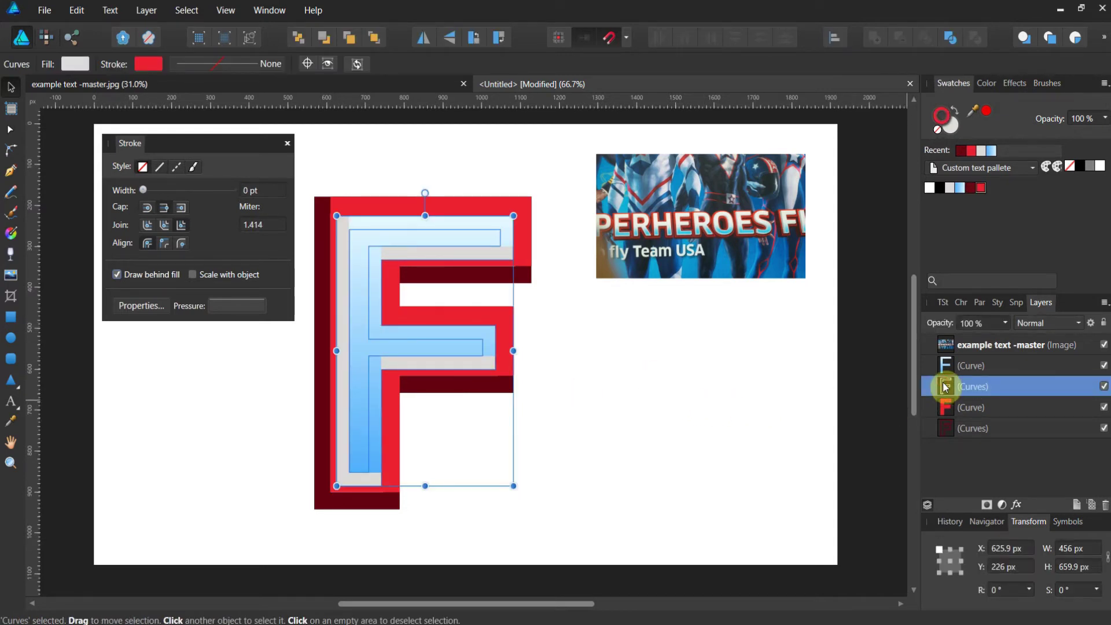
pyautogui.press('Right')
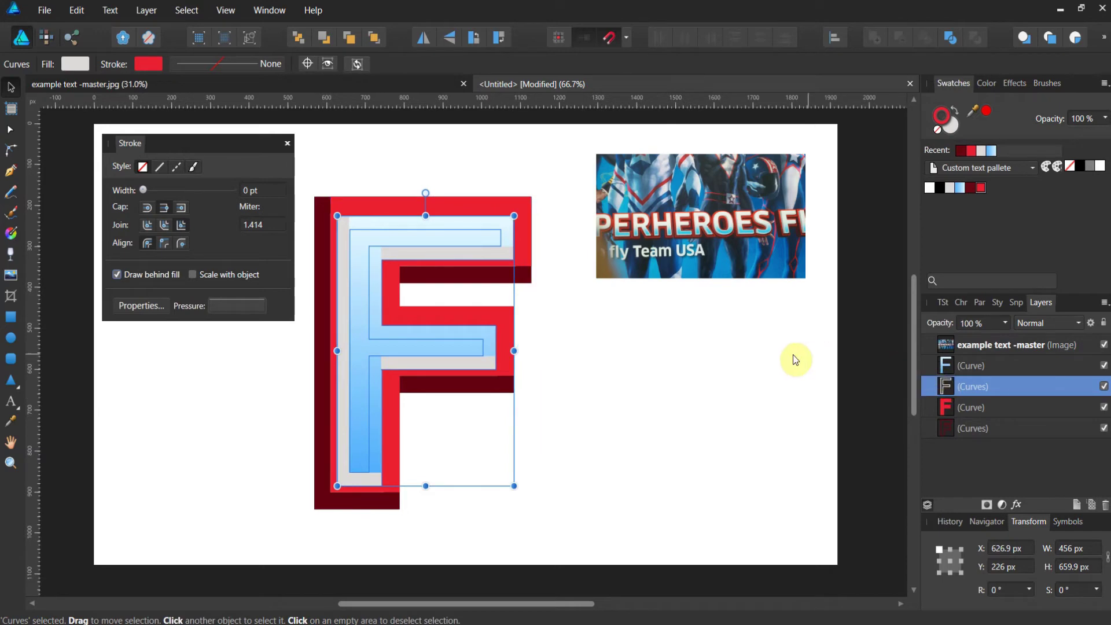
pyautogui.click(767, 359)
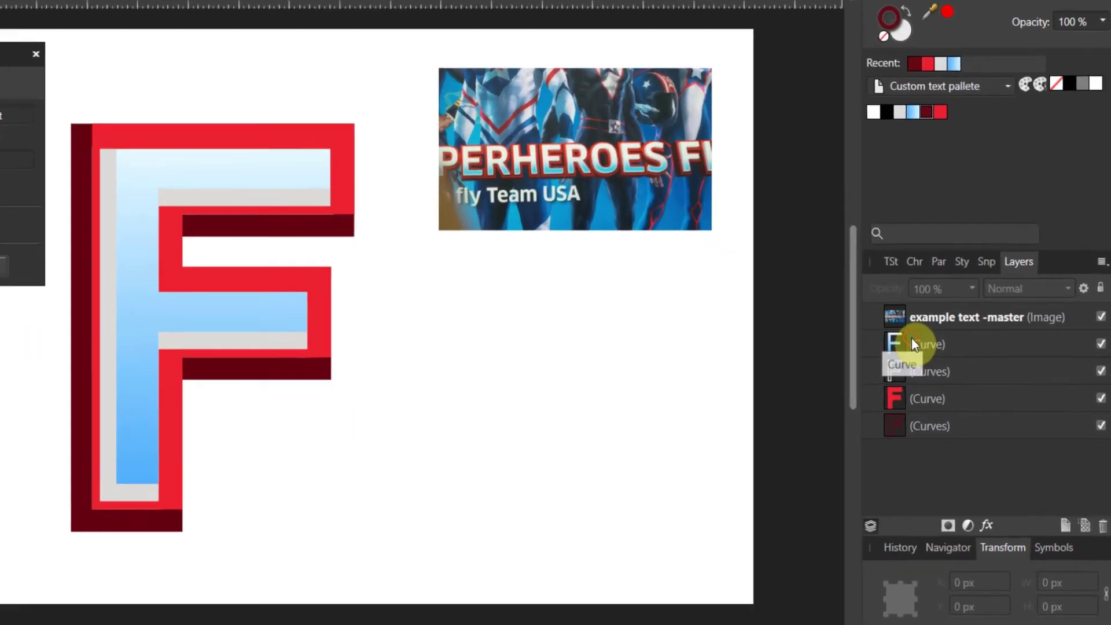
# - Give the blue gradient F a thin white stroke 0.5 pt wide
pyautogui.click(957, 365)
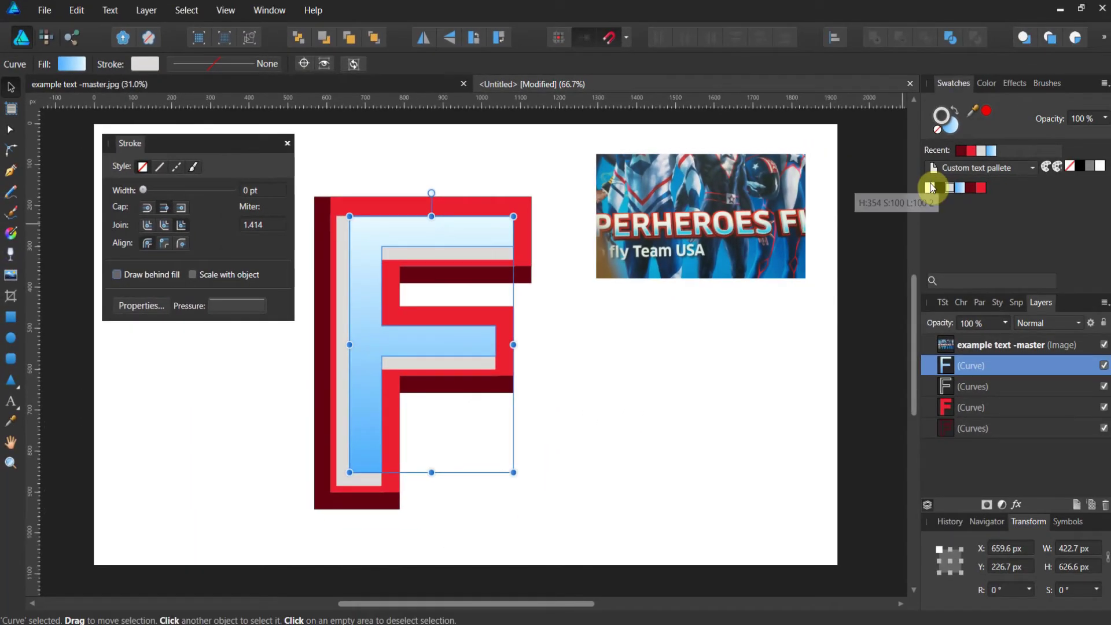
pyautogui.click(929, 187)
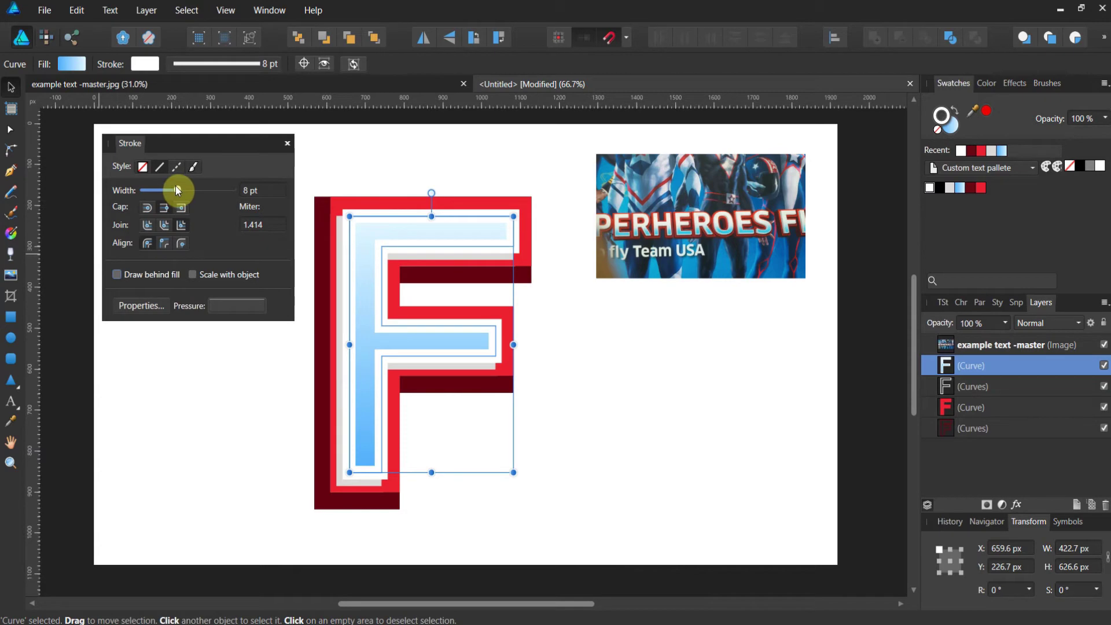
pyautogui.moveTo(176, 191)
pyautogui.mouseDown()
pyautogui.moveTo(160, 196)
pyautogui.moveTo(214, 207)
pyautogui.mouseUp()
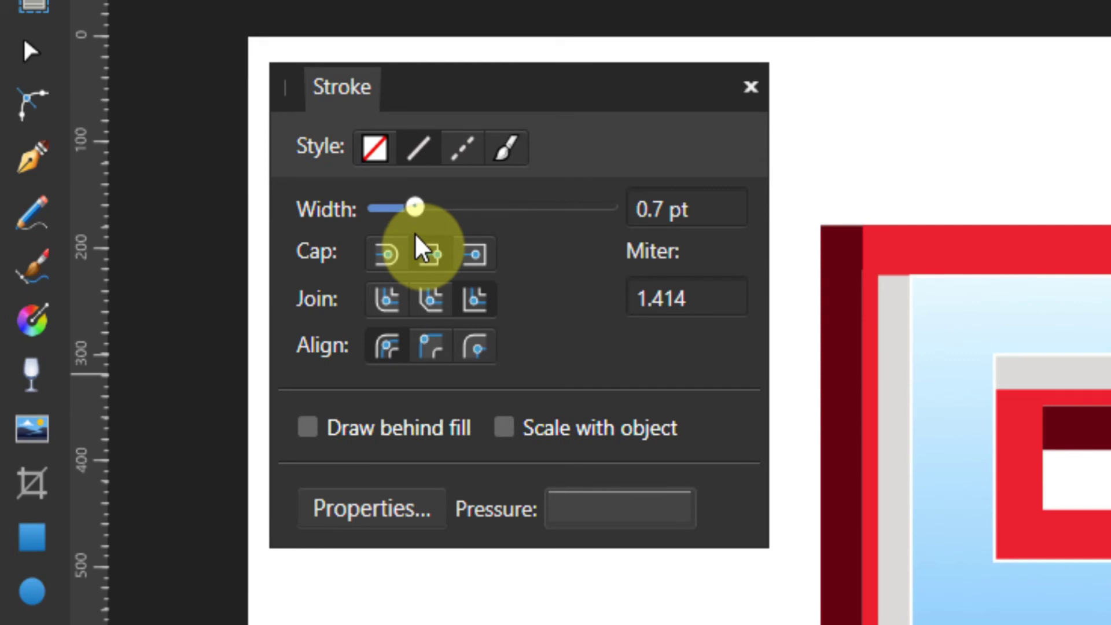
pyautogui.moveTo(415, 235); pyautogui.dragTo(405, 242)
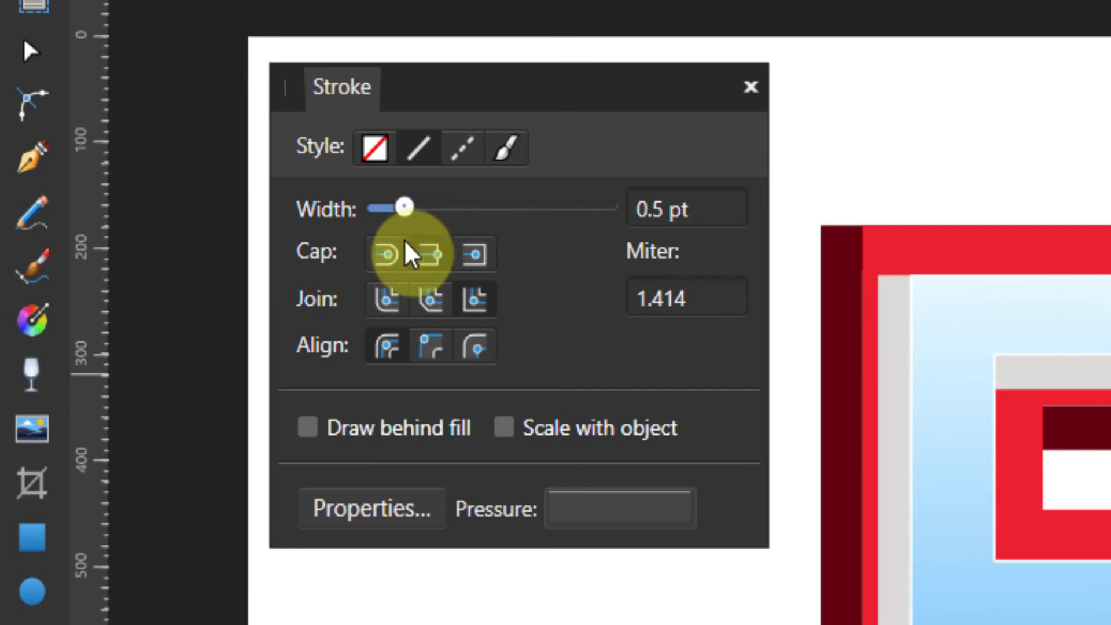
pyautogui.moveTo(405, 241); pyautogui.dragTo(405, 242)
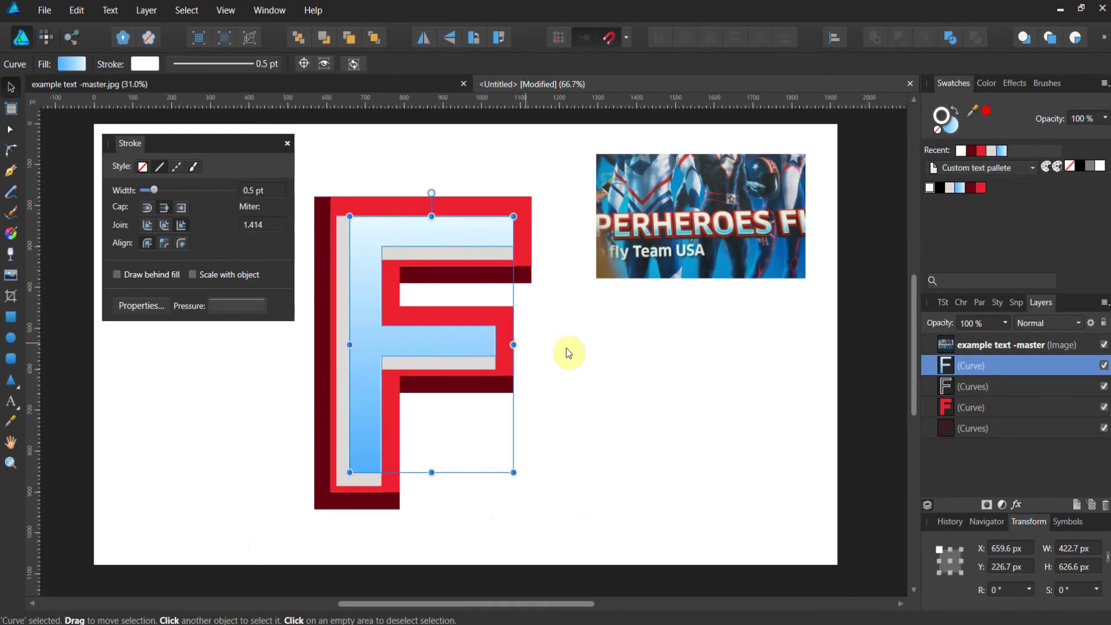
pyautogui.click(572, 355)
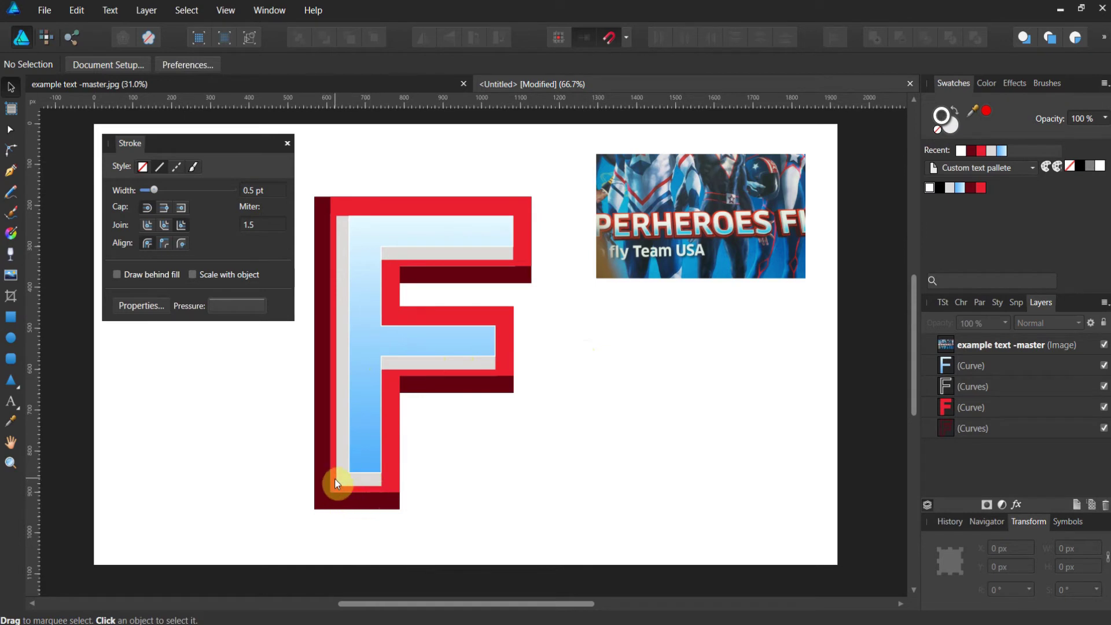
# - Nudge the grey outline shape right to X 627.9 px, checking its alignment at the foot of the F's stem
pyautogui.click(10, 463)
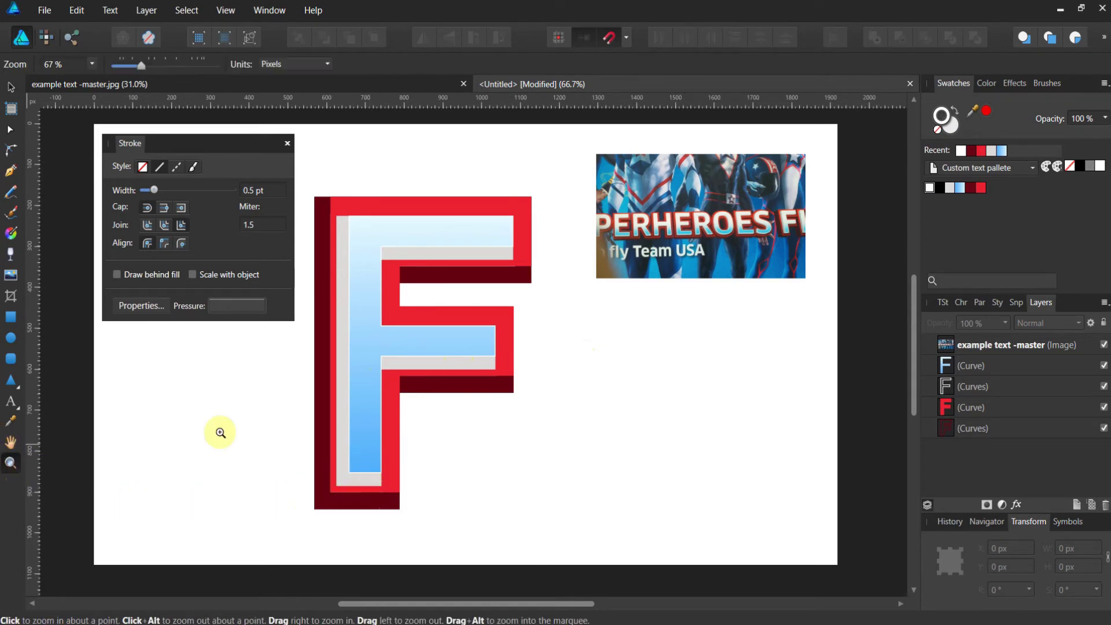
pyautogui.click(350, 377)
pyautogui.click(502, 361)
pyautogui.scroll(-5, 502, 361)
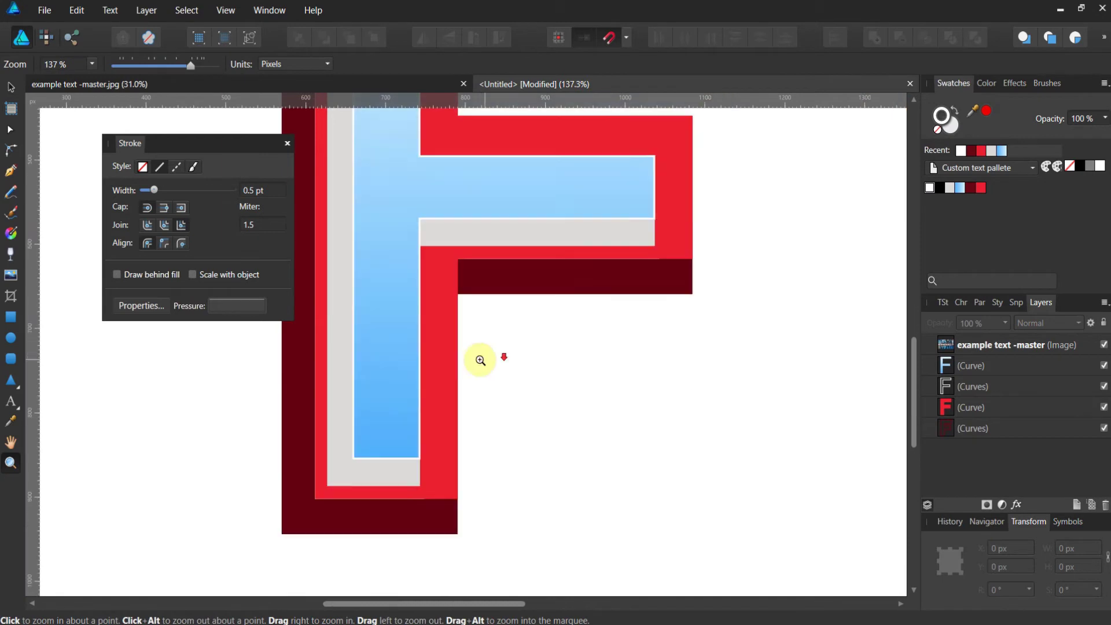
pyautogui.scroll(-3, 402, 375)
pyautogui.moveTo(392, 382); pyautogui.dragTo(546, 357)
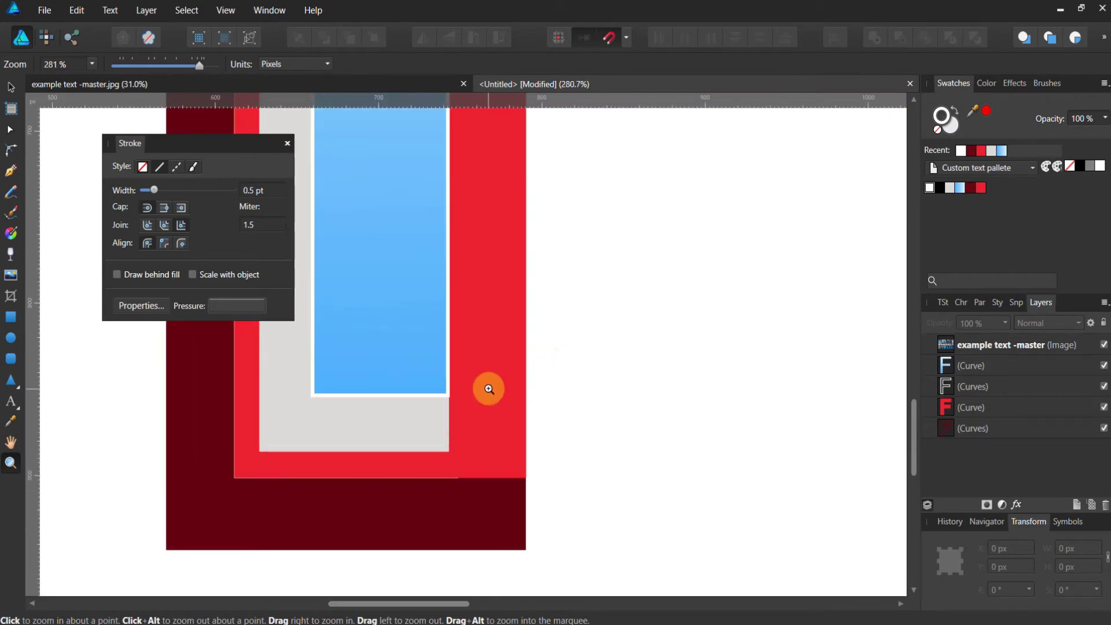
pyautogui.click(949, 394)
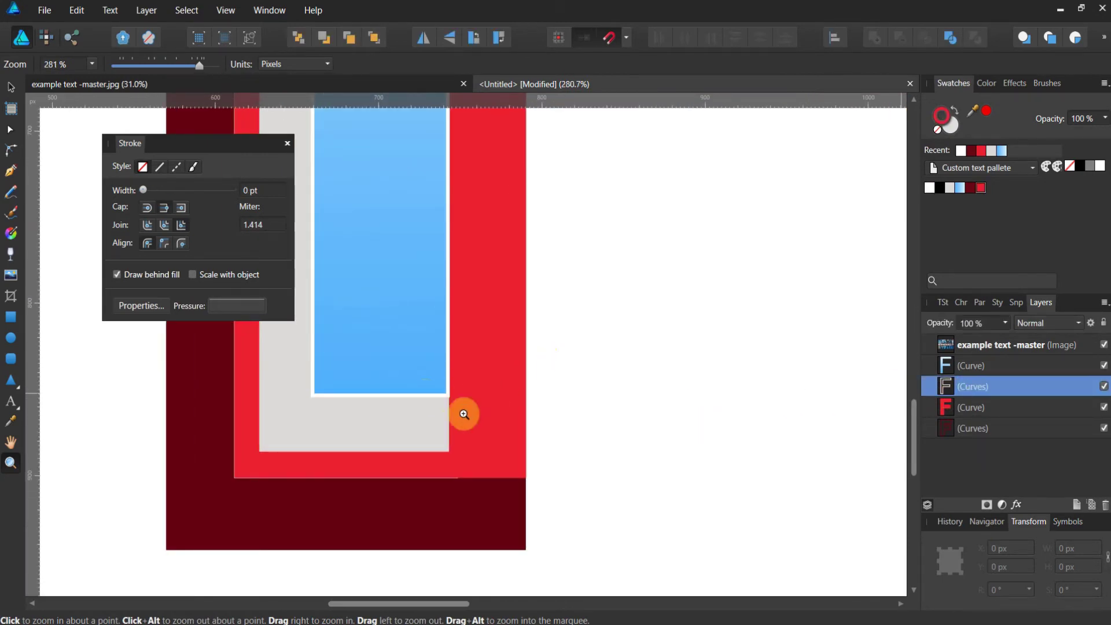
pyautogui.click(11, 87)
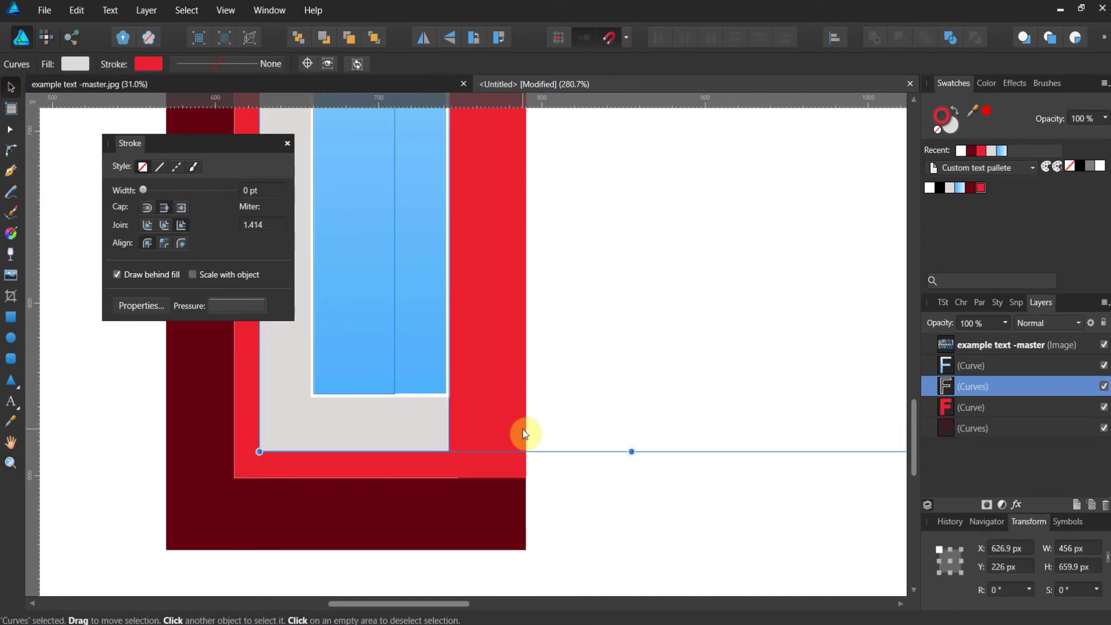
pyautogui.press('Right')
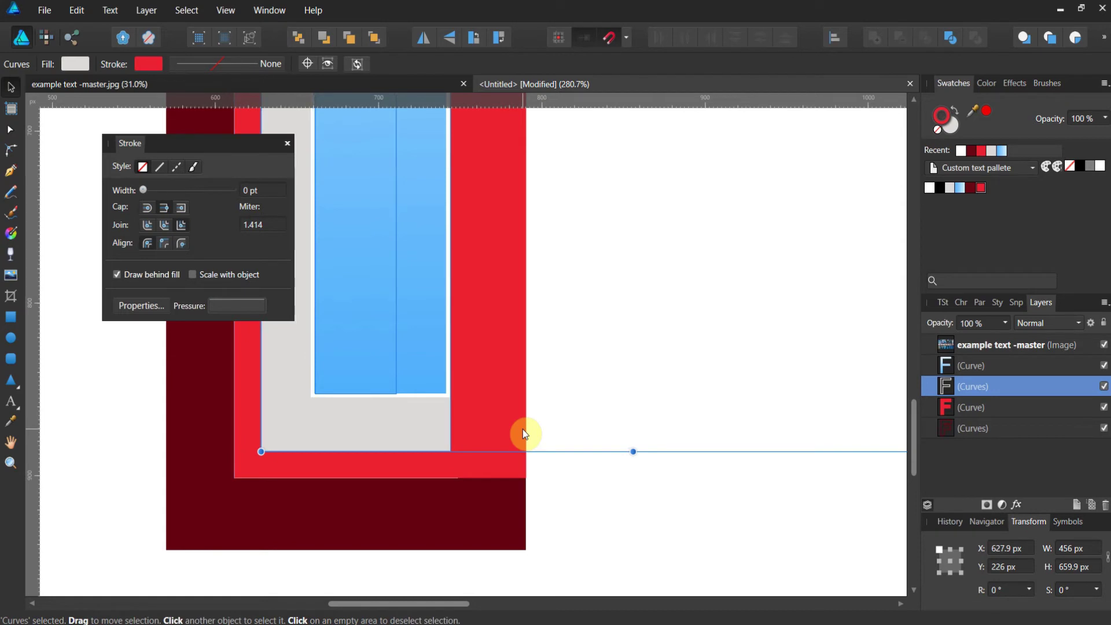
pyautogui.click(570, 494)
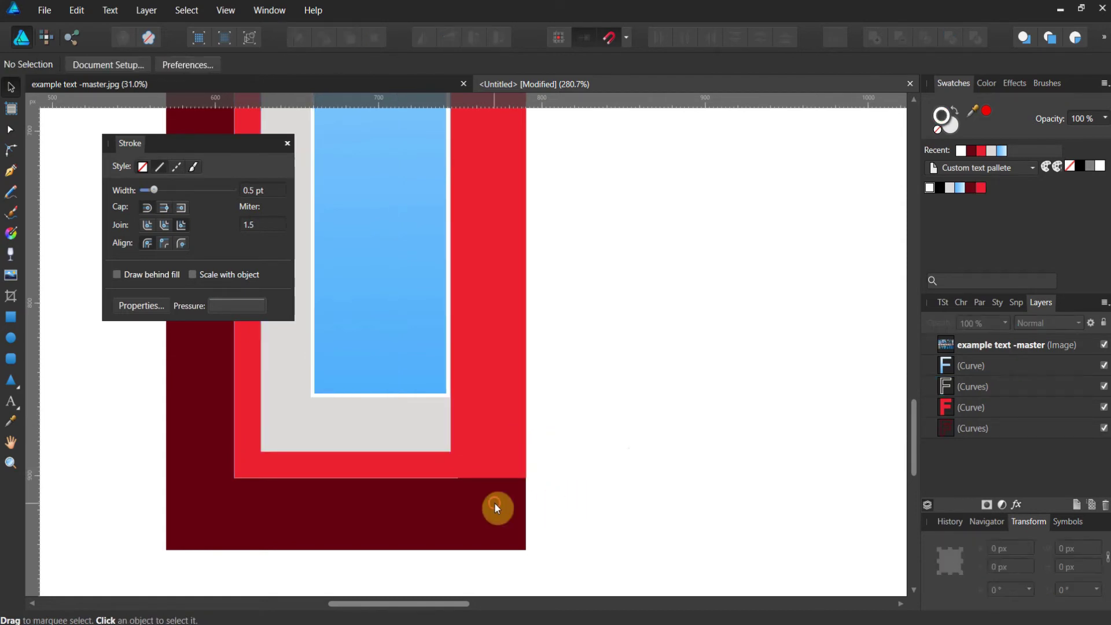
# - Nudge the dark red shape up to Y 178 px and right to X 570.9 px to close the gaps along the red edge
pyautogui.click(494, 502)
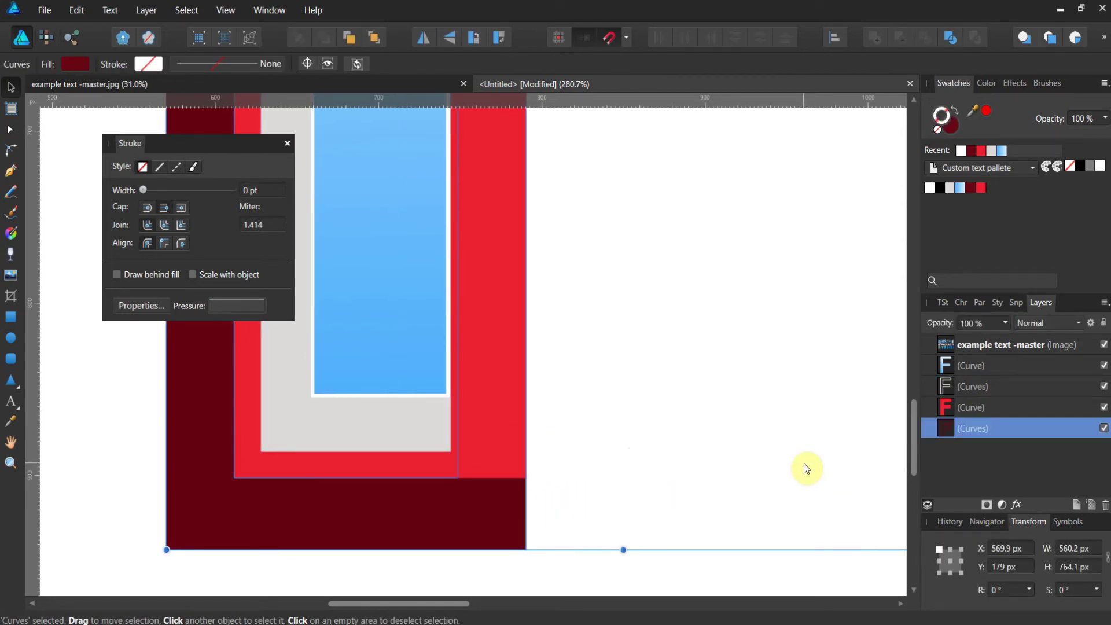
pyautogui.press('Up')
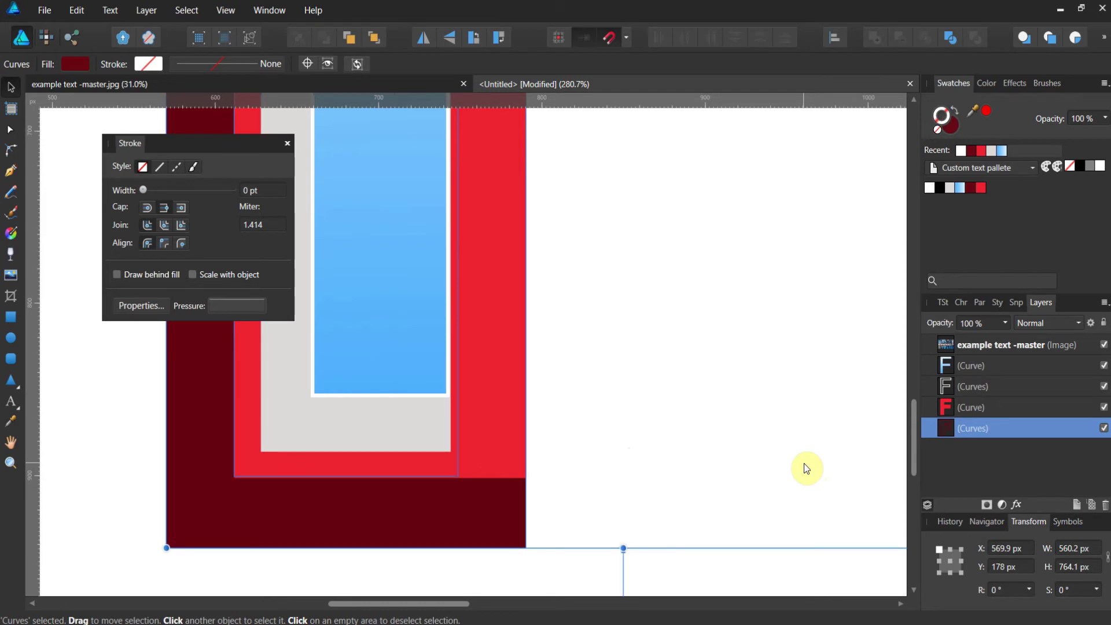
pyautogui.click(805, 463)
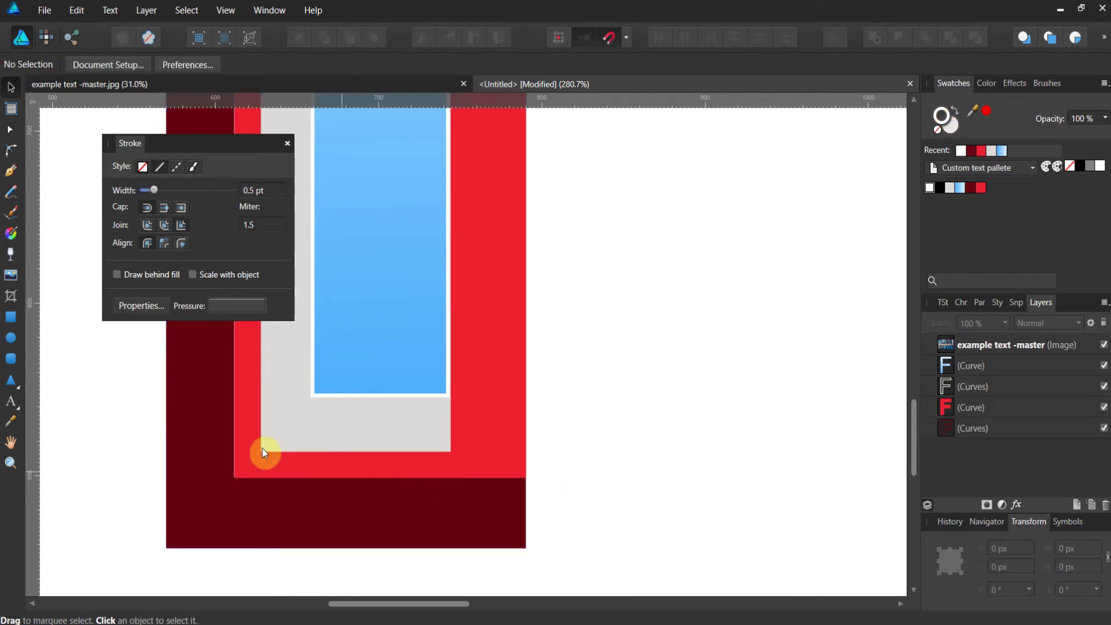
pyautogui.click(227, 444)
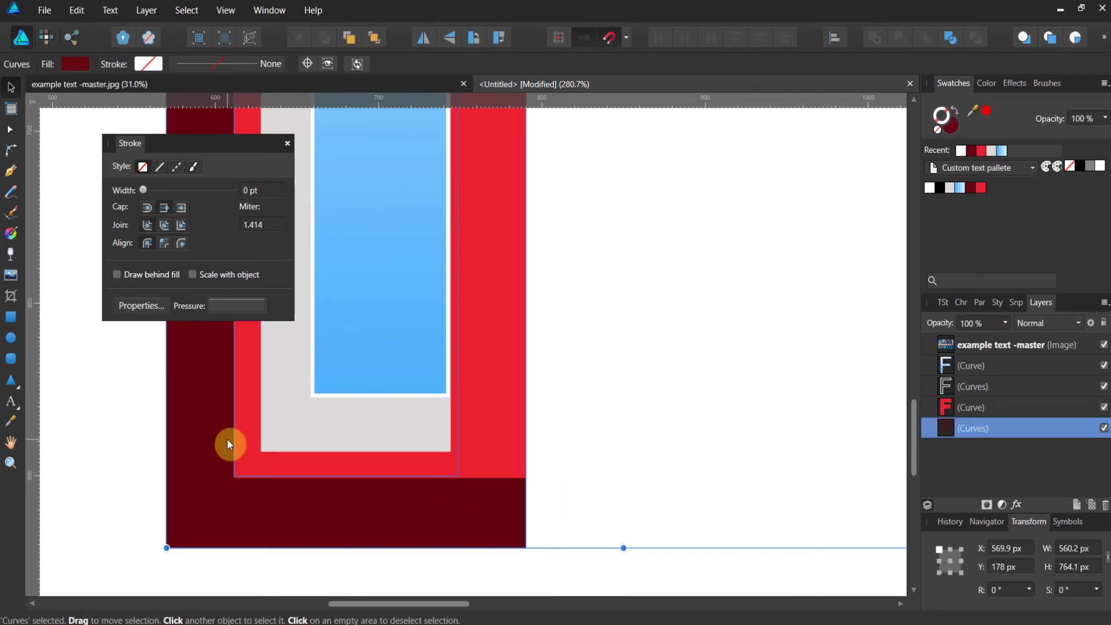
pyautogui.press('Right')
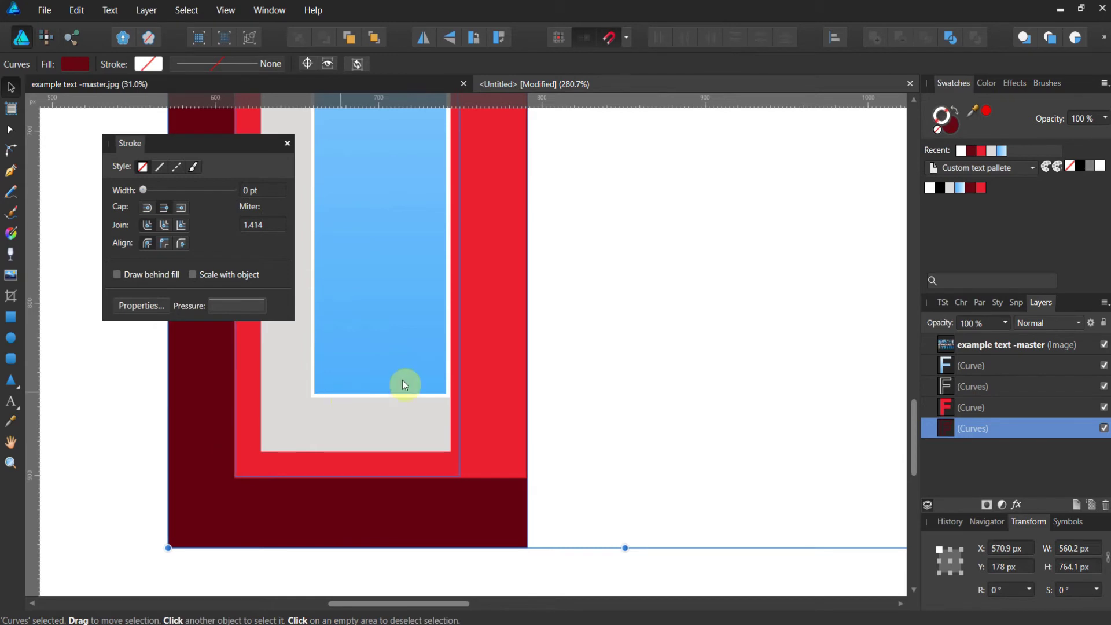
pyautogui.click(590, 365)
# - Inspect how the layers meet around the F's inner corners and crossbar, highlighting the blue, grey and dark red shapes in turn
pyautogui.scroll(3, 591, 366)
pyautogui.scroll(6, 593, 369)
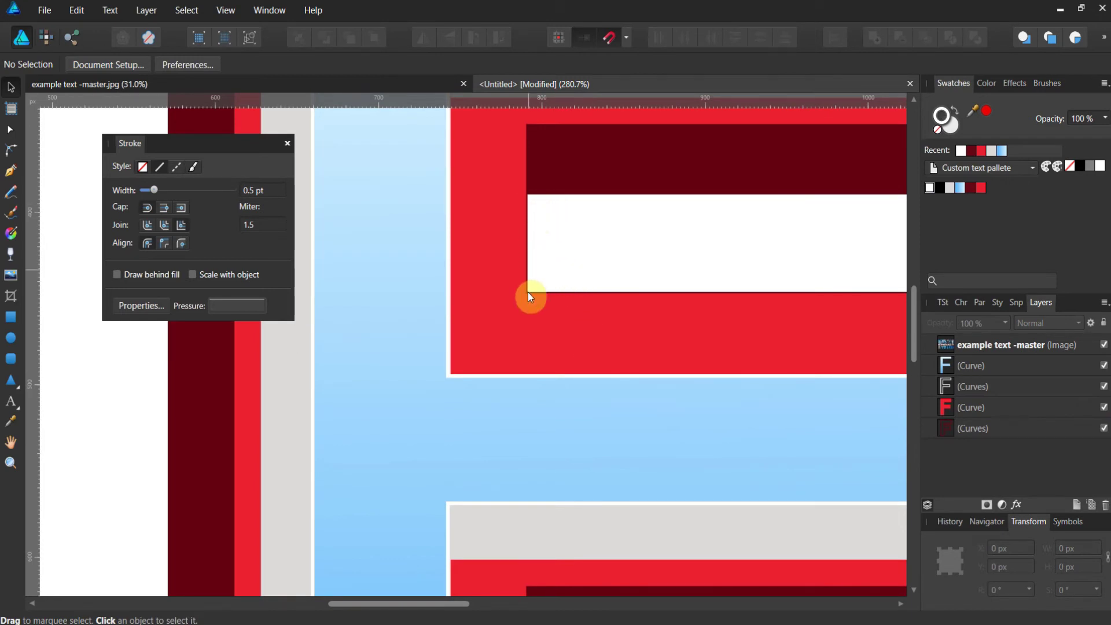
pyautogui.scroll(-2, 570, 293)
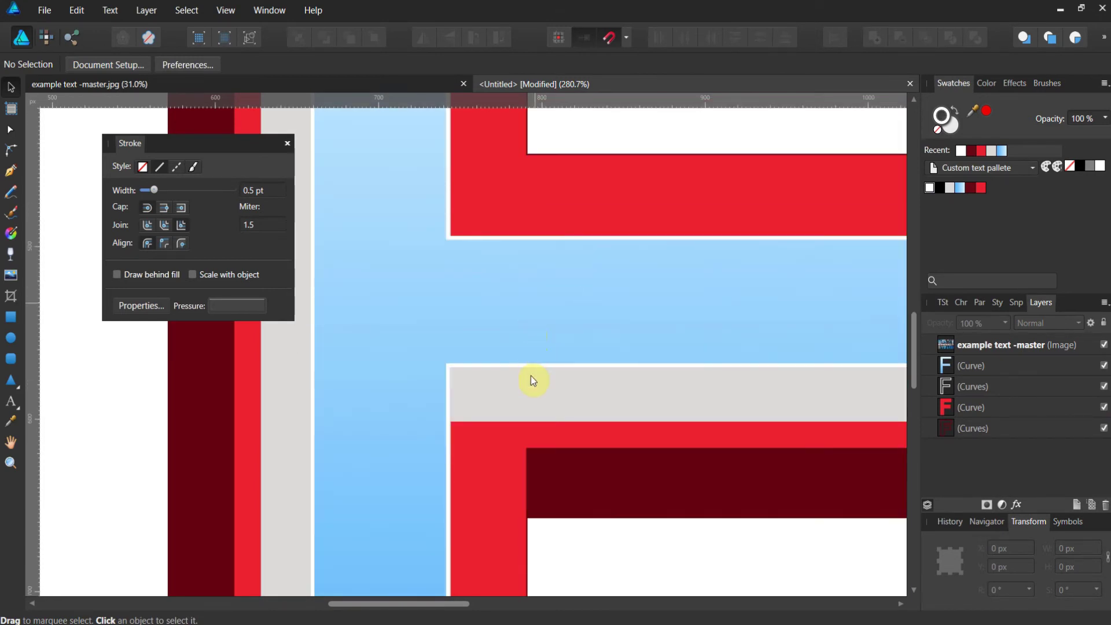
pyautogui.scroll(-3, 455, 376)
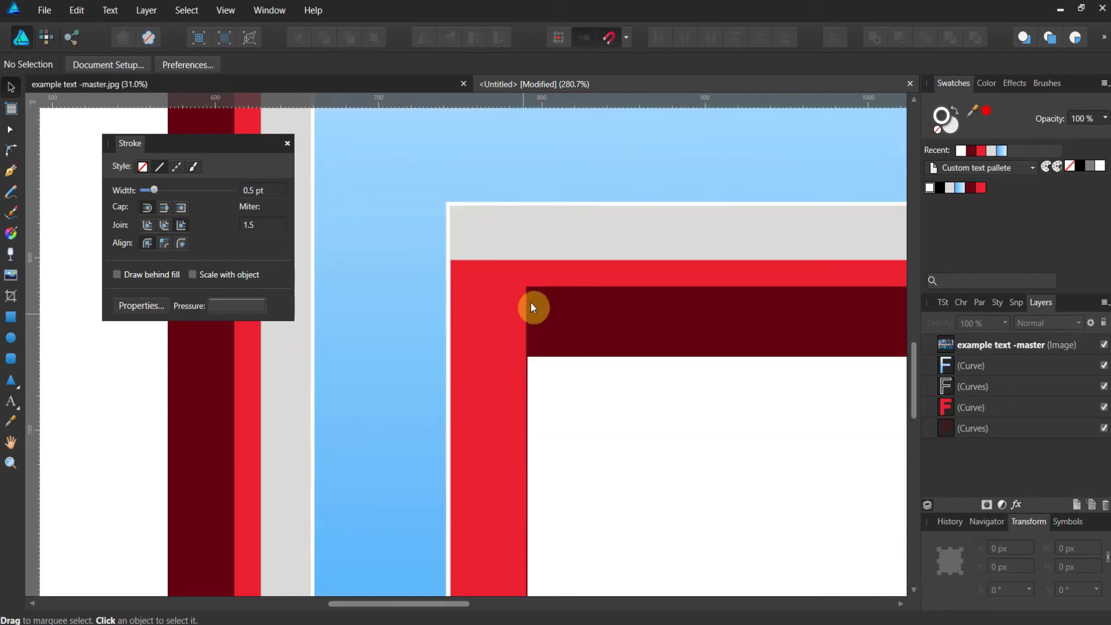
pyautogui.scroll(3, 603, 289)
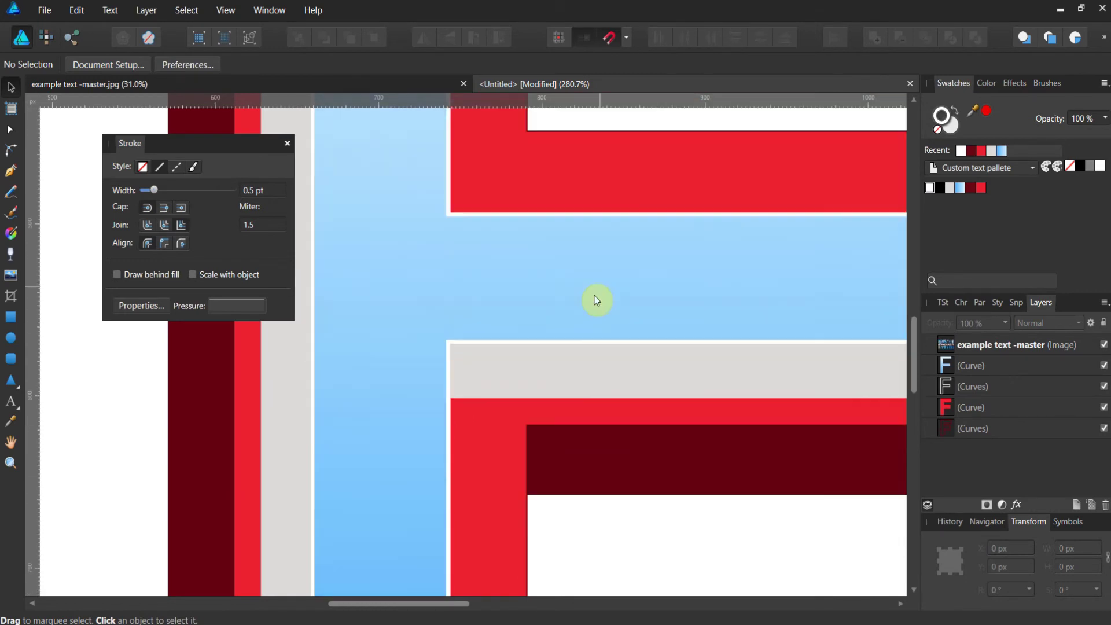
pyautogui.scroll(-1, 584, 385)
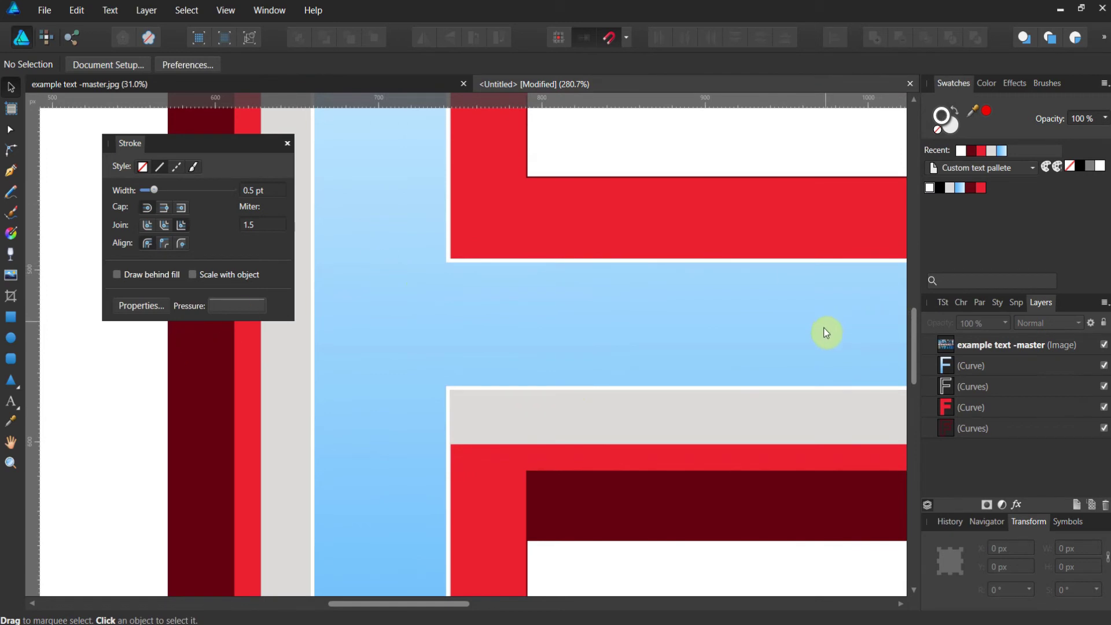
pyautogui.click(946, 363)
pyautogui.click(944, 389)
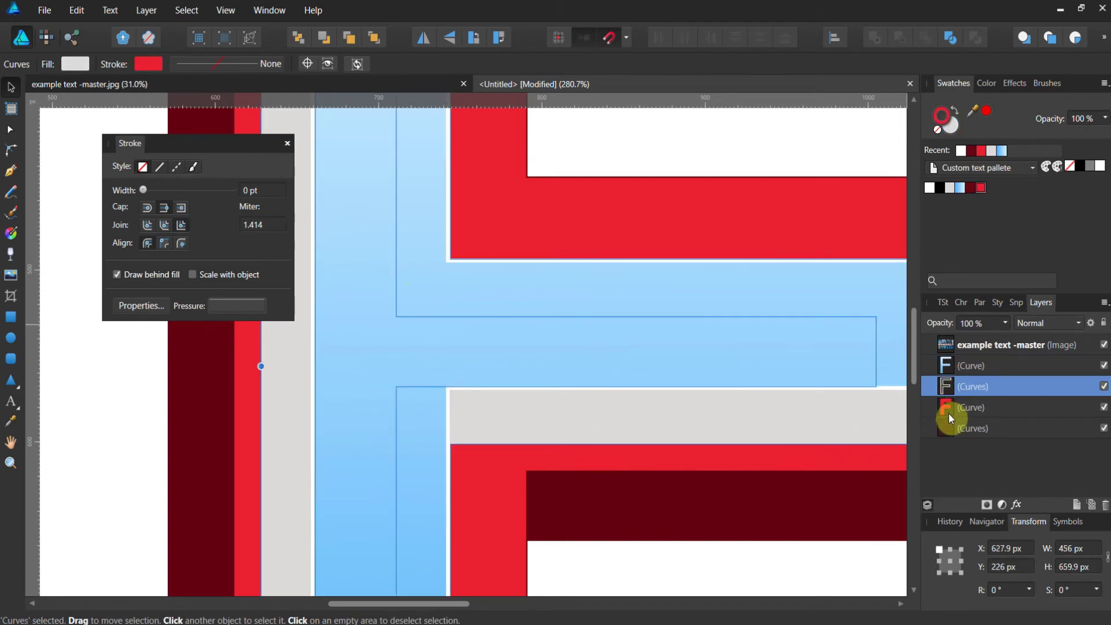
pyautogui.click(947, 423)
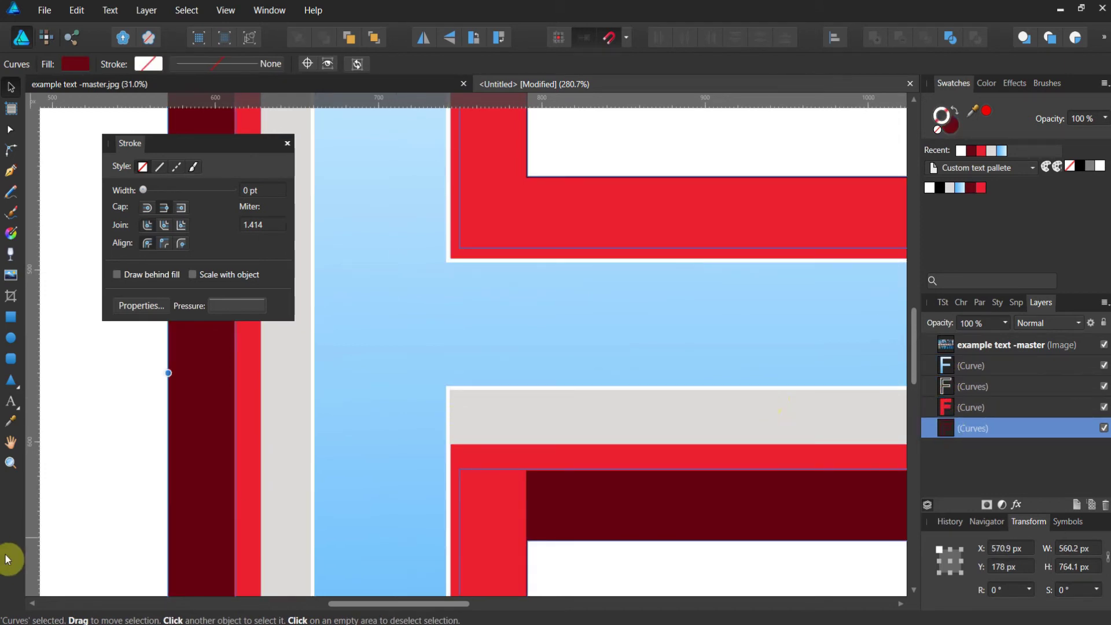
# - Zoom out to 100% to review the layered F as a whole
pyautogui.click(11, 462)
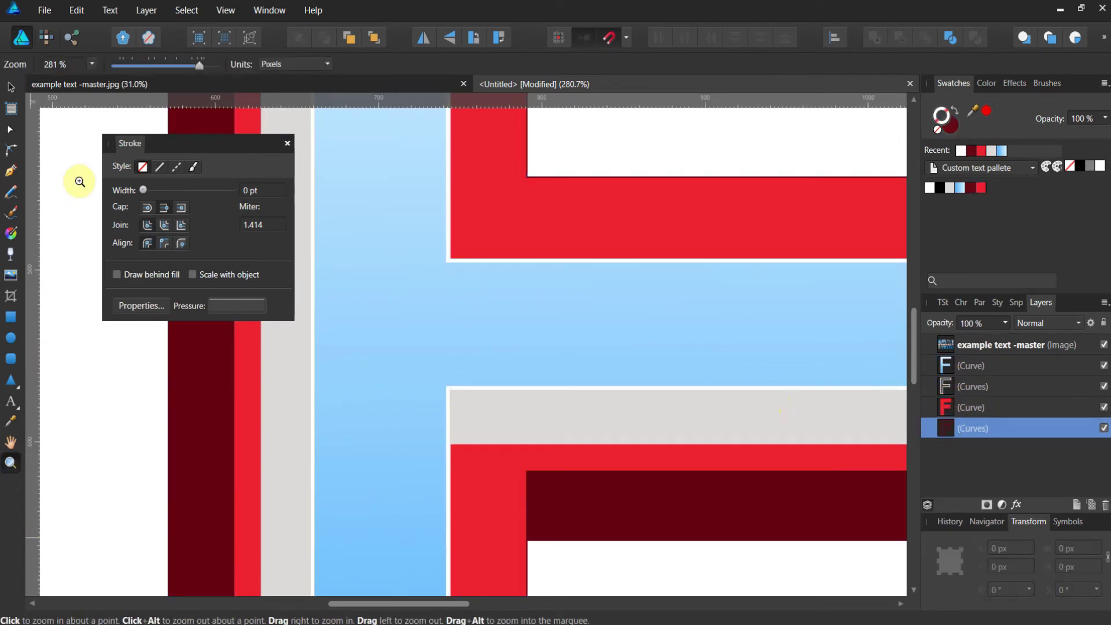
pyautogui.moveTo(601, 333); pyautogui.dragTo(335, 354)
pyautogui.moveTo(531, 372); pyautogui.dragTo(422, 374)
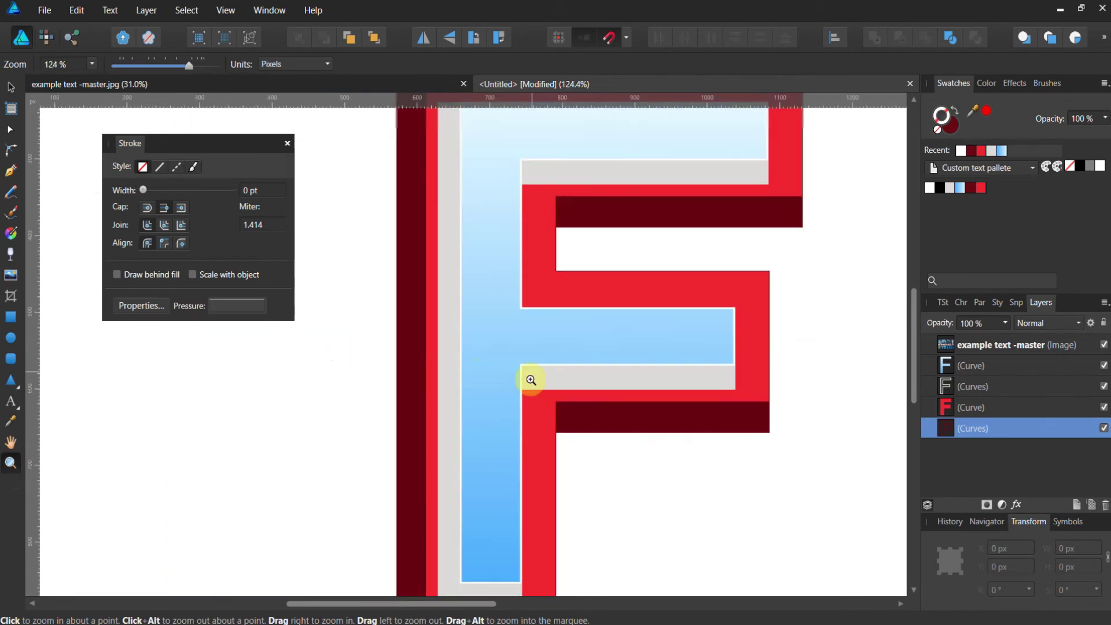
pyautogui.scroll(-1, 585, 374)
pyautogui.moveTo(585, 374); pyautogui.dragTo(442, 379)
pyautogui.scroll(1, 532, 359)
pyautogui.scroll(1, 532, 358)
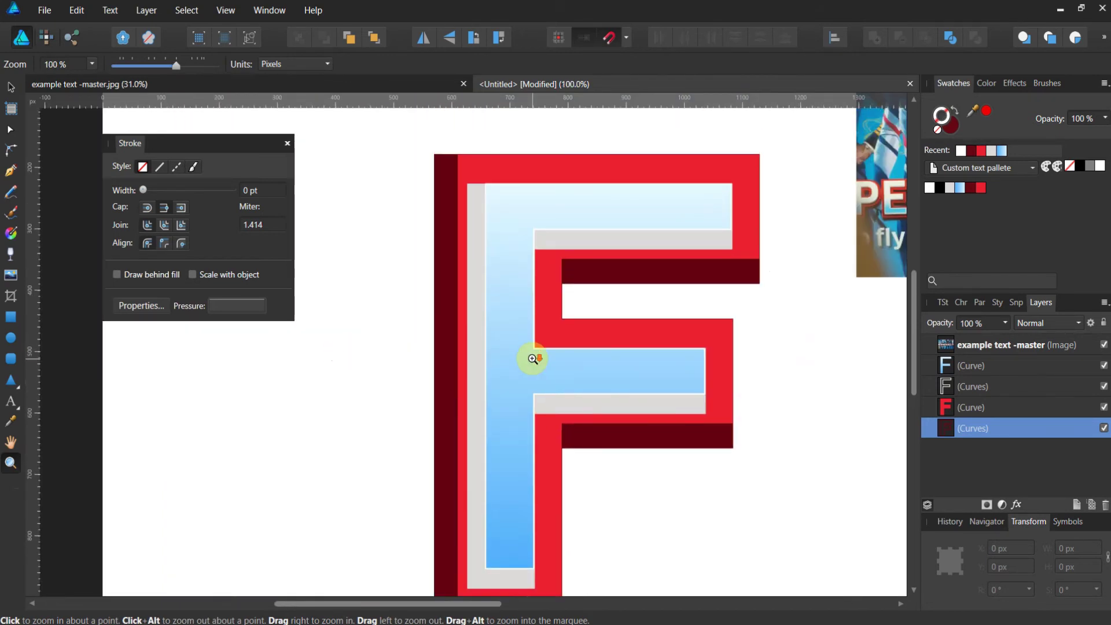
# - Add an outer shadow to the dark red shape with a 59 px radius and 100% opacity
pyautogui.scroll(-2, 528, 360)
pyautogui.moveTo(550, 379); pyautogui.dragTo(515, 383)
pyautogui.scroll(1, 515, 383)
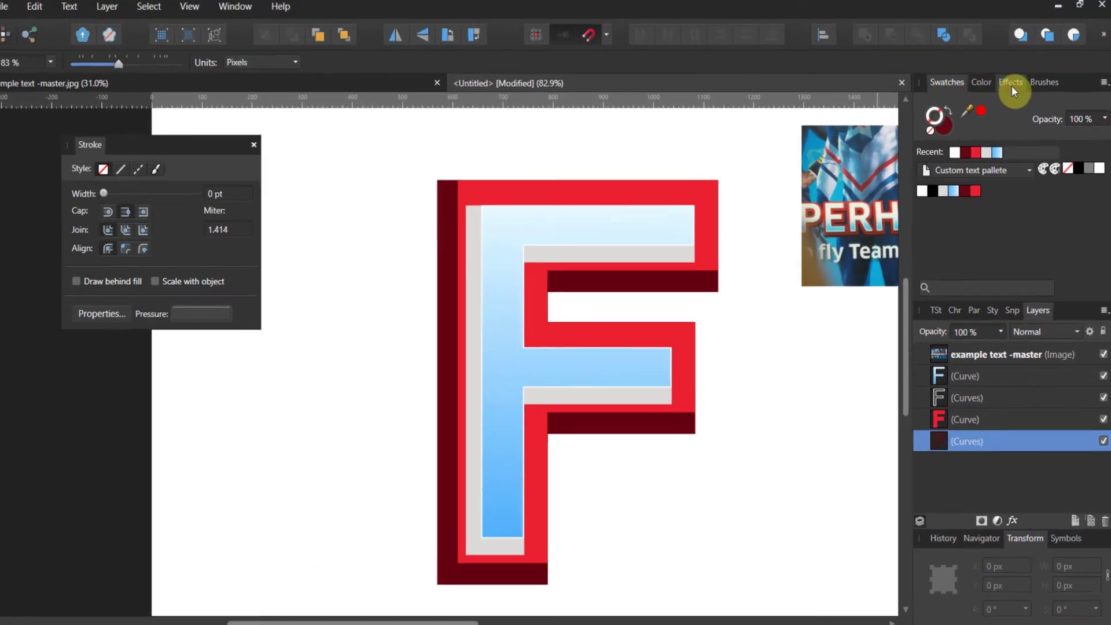
pyautogui.click(1014, 84)
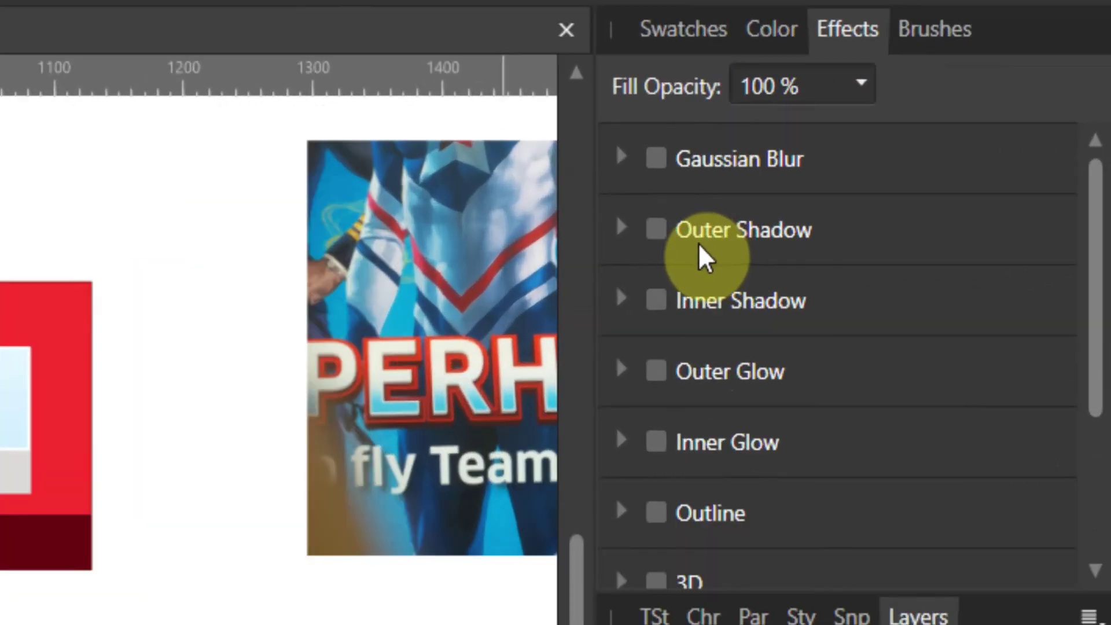
pyautogui.click(664, 231)
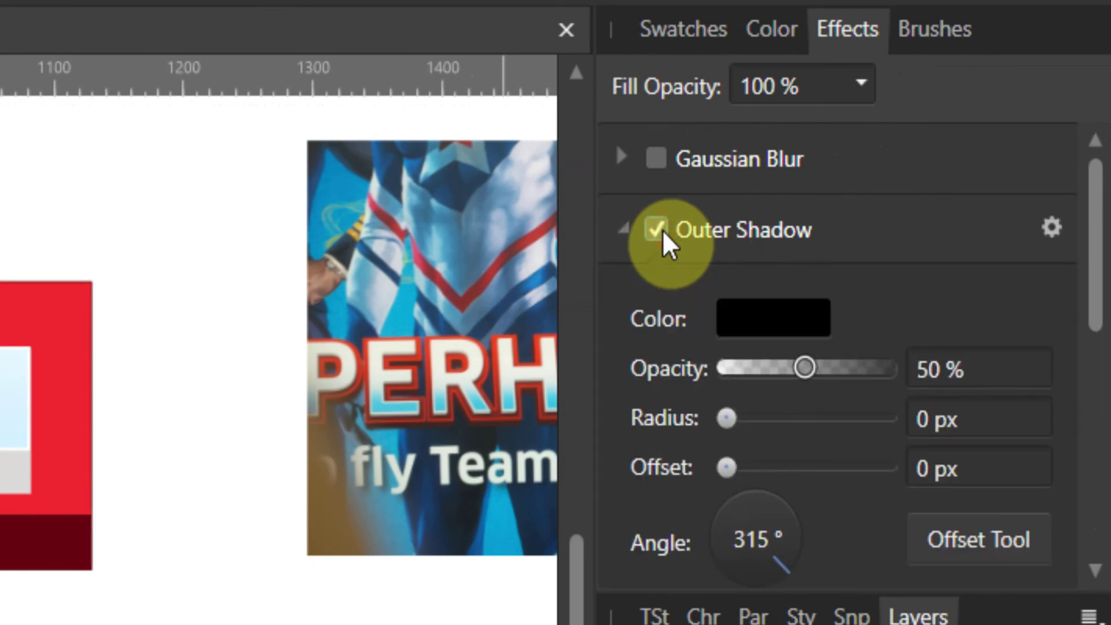
pyautogui.moveTo(726, 418); pyautogui.dragTo(870, 419)
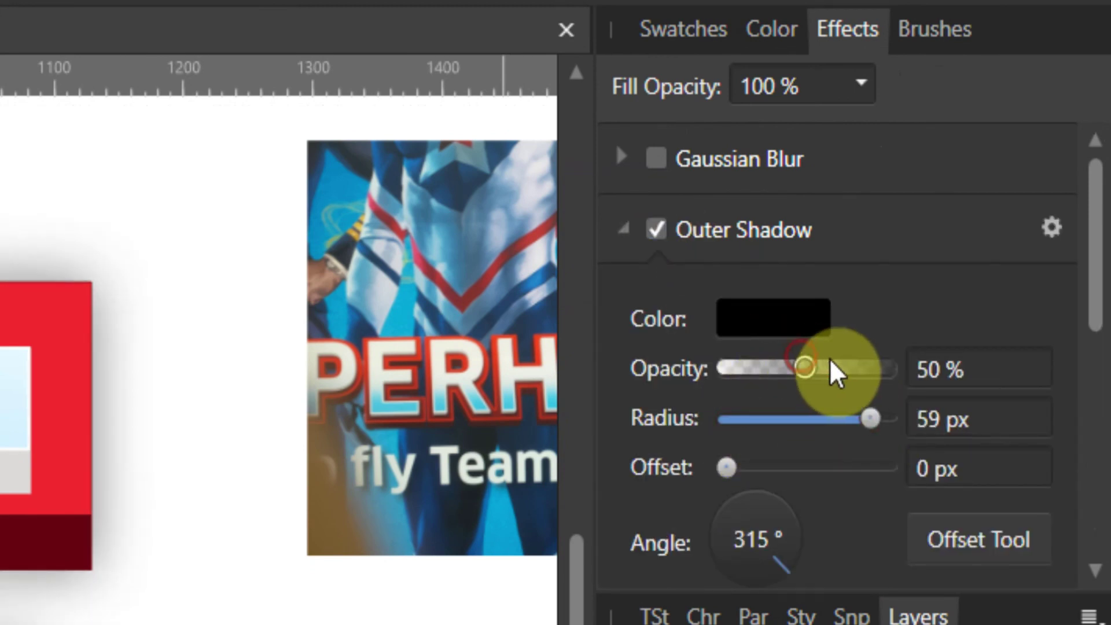
pyautogui.moveTo(827, 369); pyautogui.dragTo(912, 380)
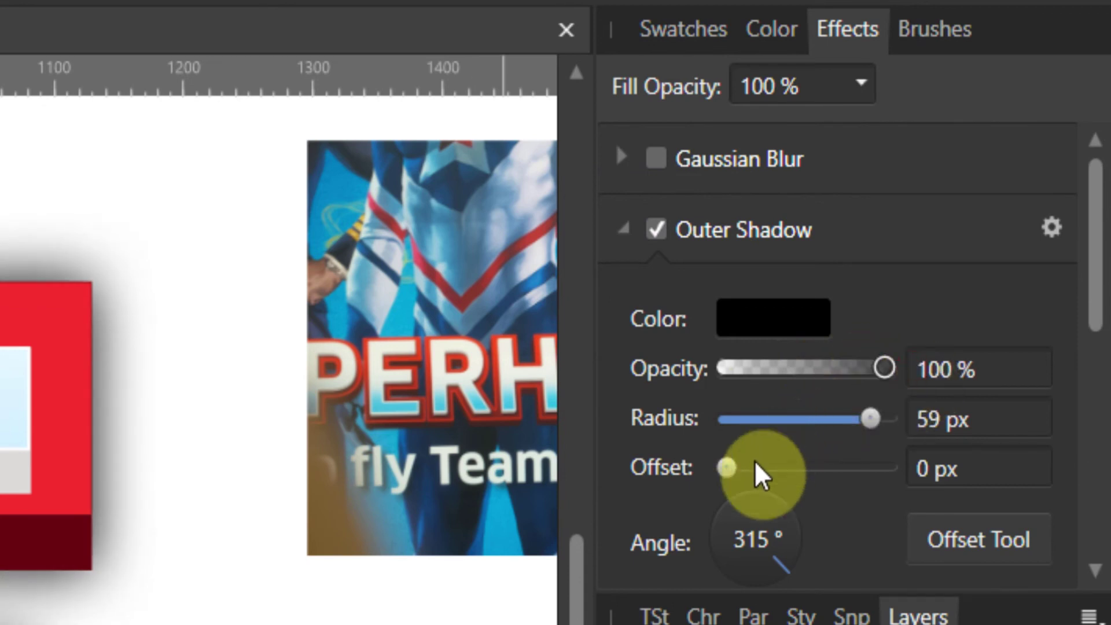
# - Set the dark red shape's shadow to a 9.3 px offset, a 225° angle and a 47.5 px radius
pyautogui.click(726, 468)
pyautogui.moveTo(728, 468); pyautogui.dragTo(797, 470)
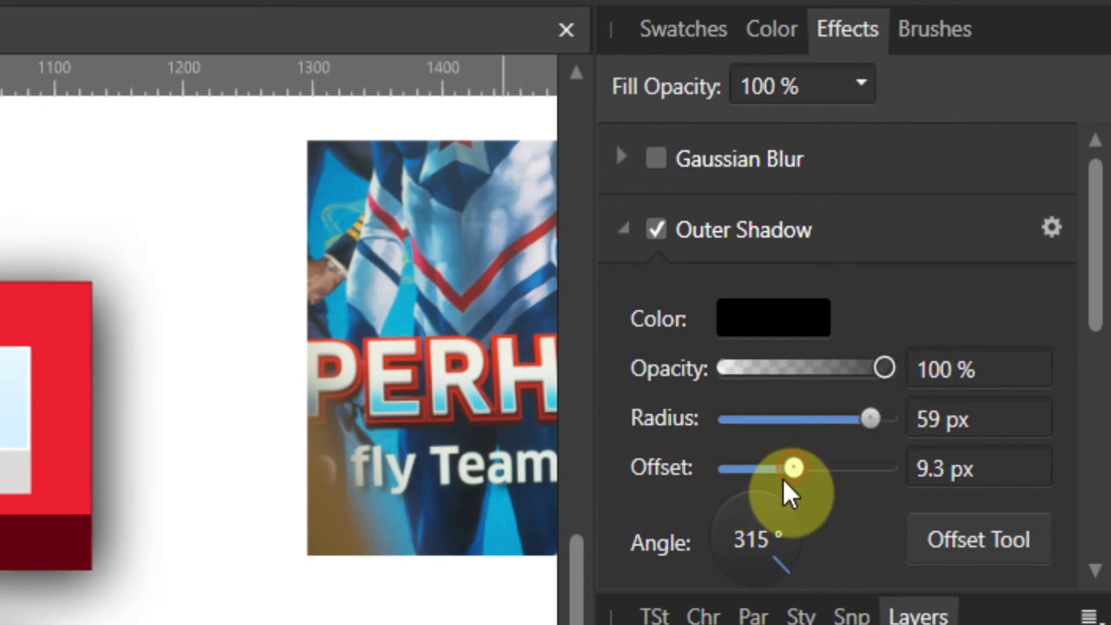
pyautogui.moveTo(797, 578); pyautogui.dragTo(728, 574)
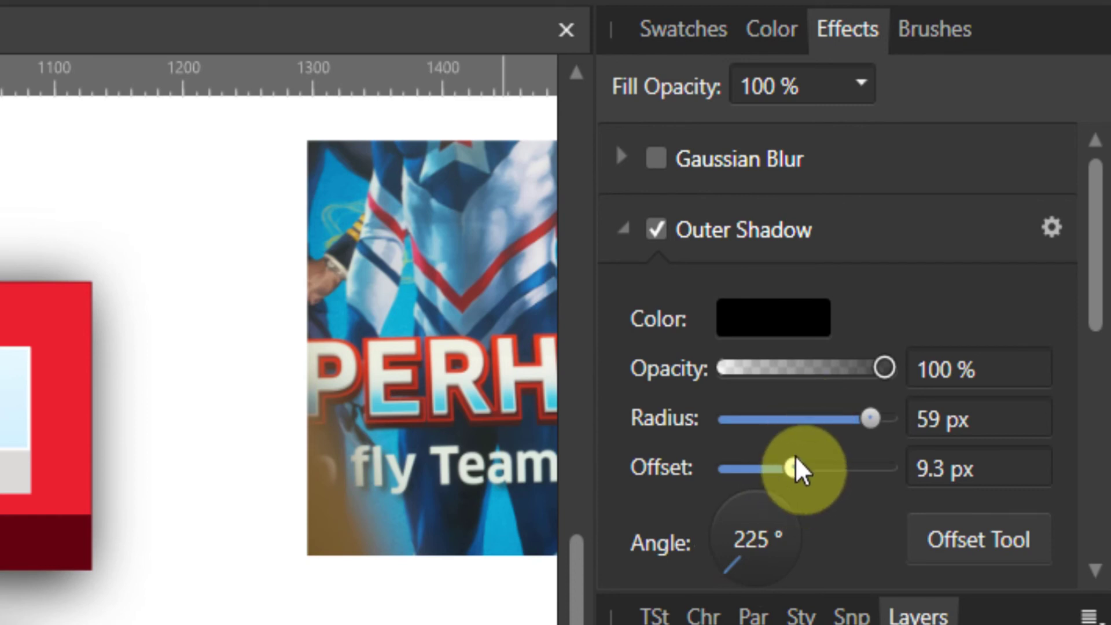
pyautogui.moveTo(869, 418)
pyautogui.mouseDown()
pyautogui.moveTo(913, 429)
pyautogui.moveTo(874, 424)
pyautogui.moveTo(870, 435)
pyautogui.moveTo(863, 421)
pyautogui.mouseUp()
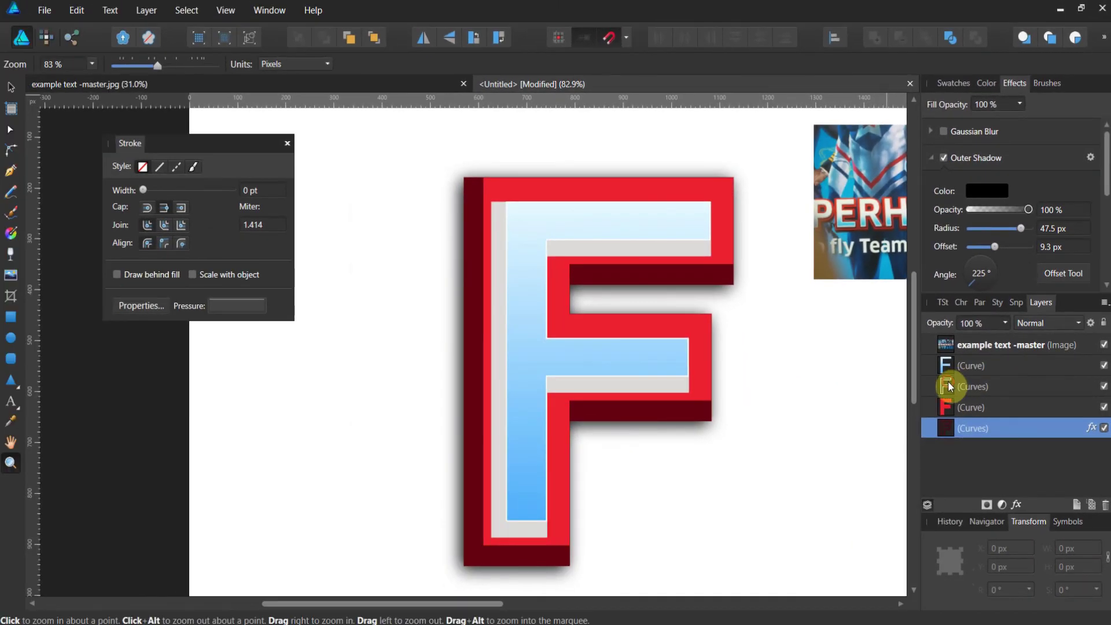
# - Add an outer shadow to the grey outline shape with 78% opacity, 48.4 px radius, 13.8 px offset and a 225° angle
pyautogui.click(950, 386)
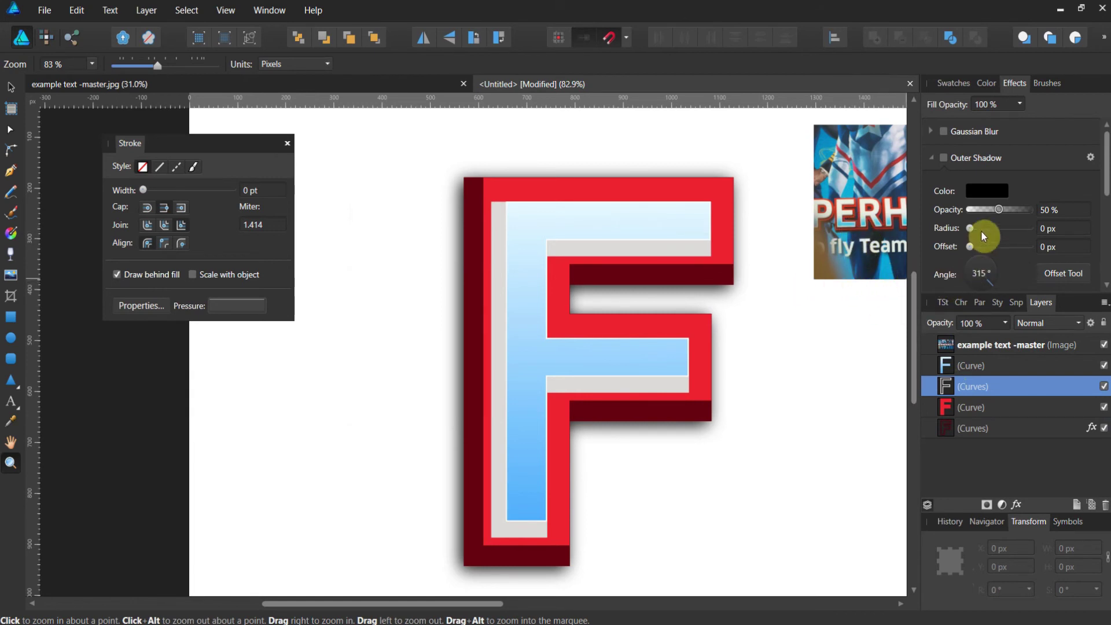
pyautogui.moveTo(969, 229); pyautogui.dragTo(1026, 232)
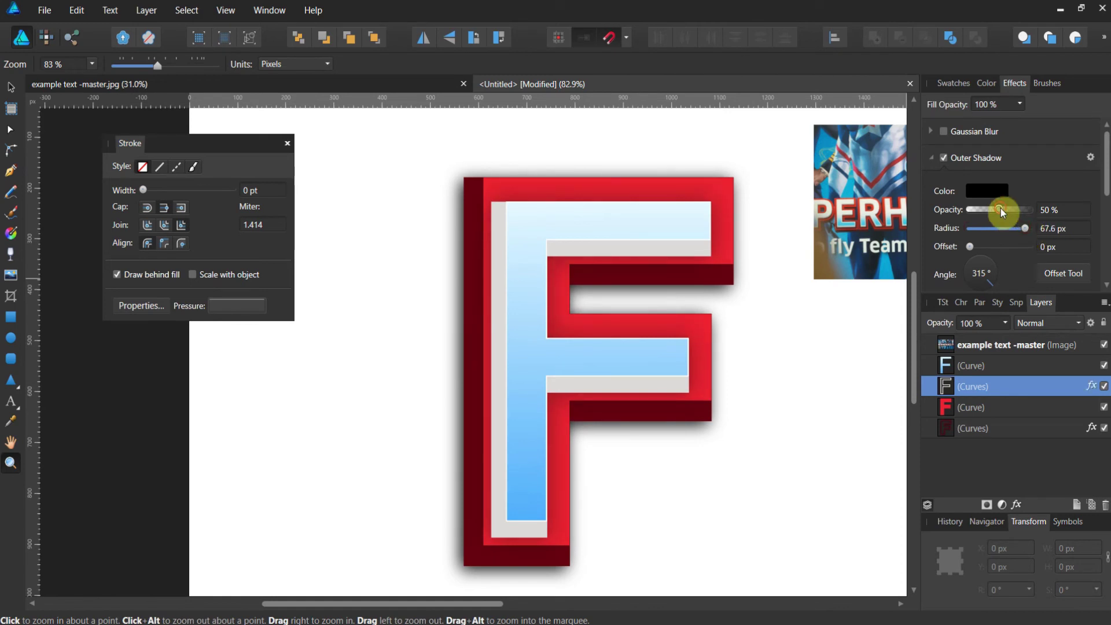
pyautogui.moveTo(1024, 211); pyautogui.dragTo(1027, 210)
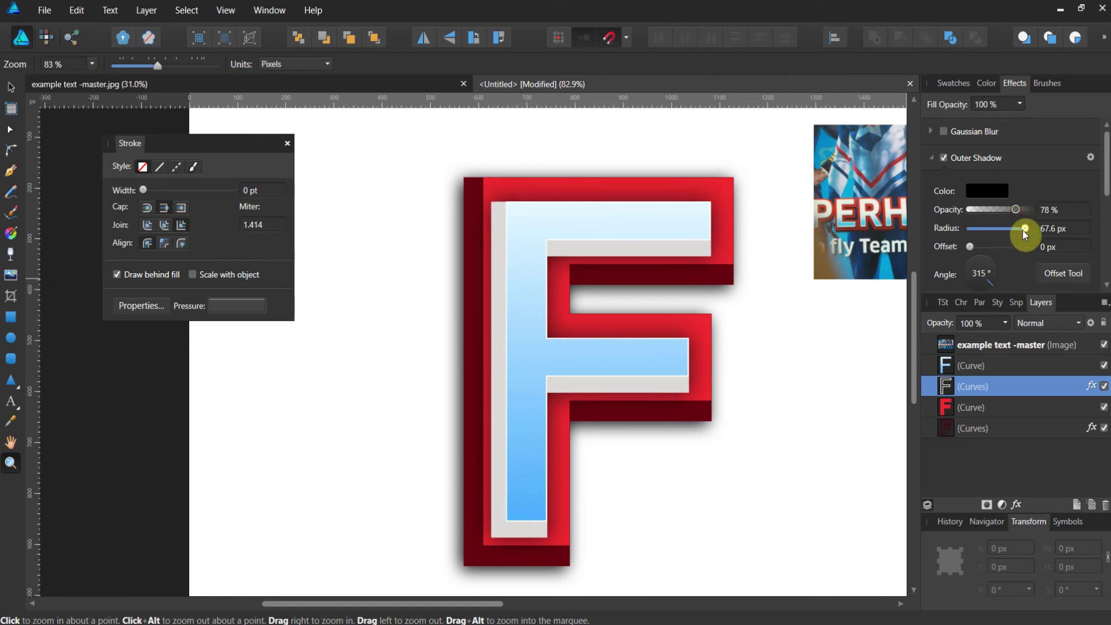
pyautogui.moveTo(1022, 230); pyautogui.dragTo(997, 246)
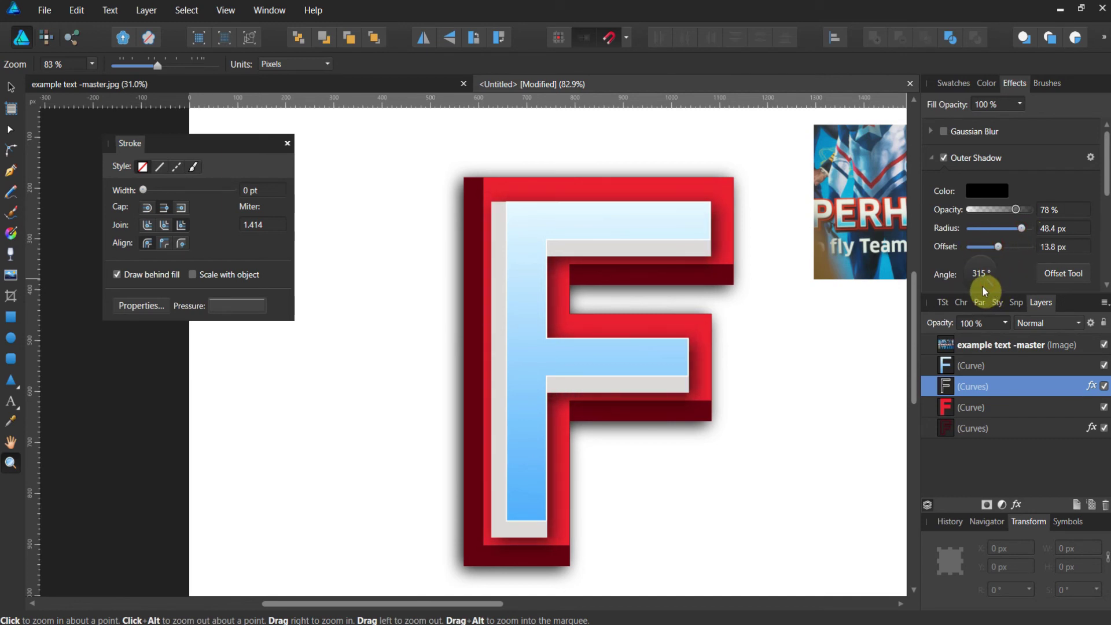
pyautogui.moveTo(981, 286); pyautogui.dragTo(968, 283)
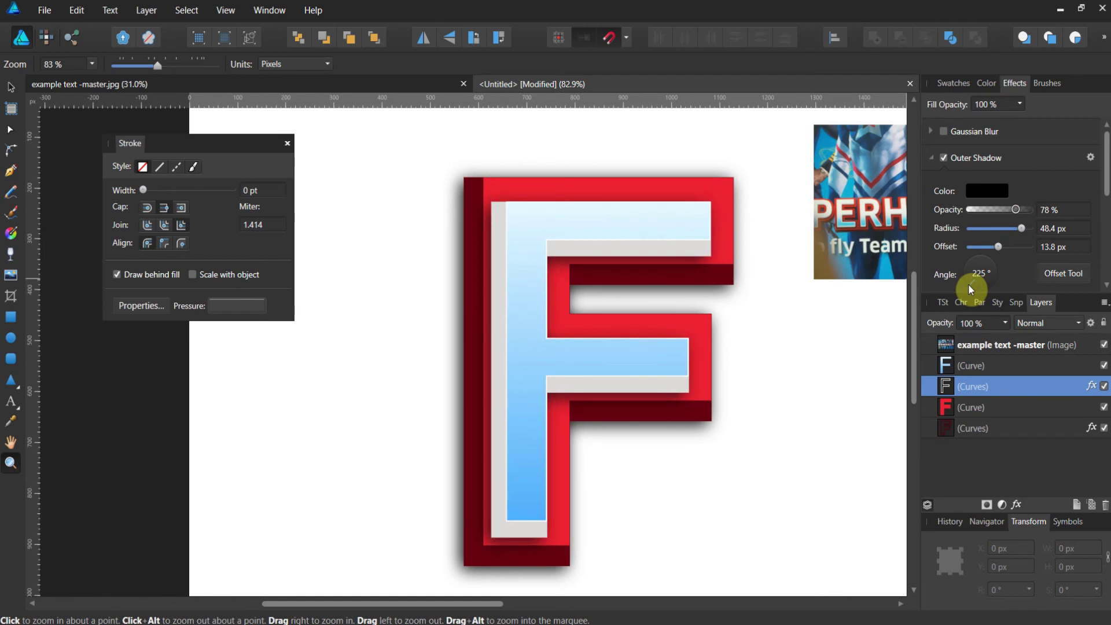
# - Group the blue, grey, red and dark red shapes of the letter and name the group F
pyautogui.click(818, 305)
pyautogui.scroll(-1, 544, 370)
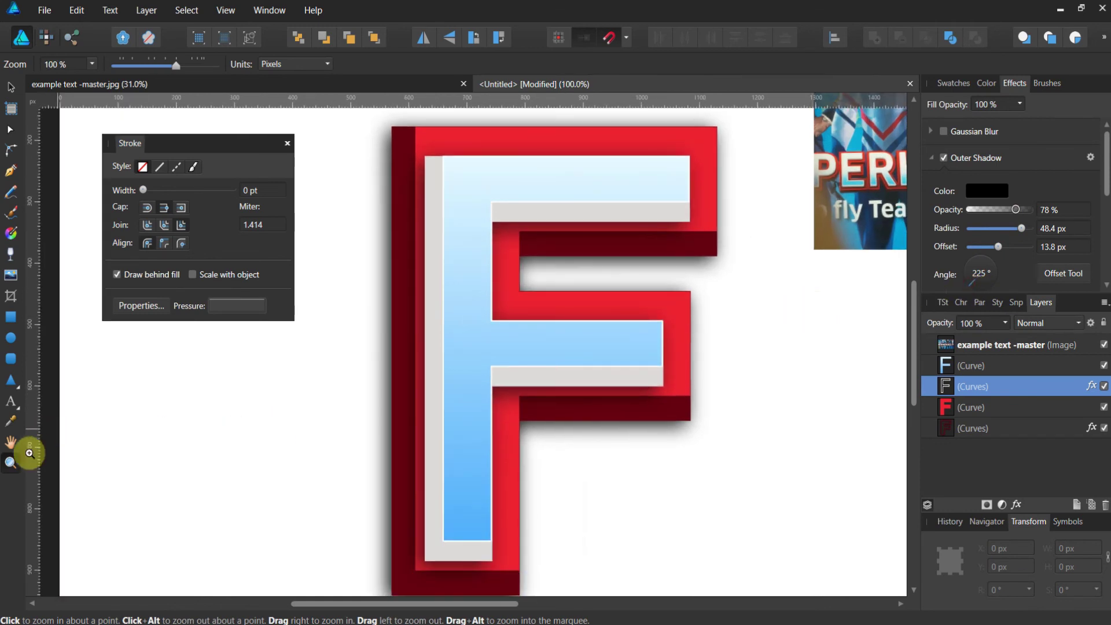
pyautogui.moveTo(581, 343); pyautogui.dragTo(367, 389)
pyautogui.moveTo(595, 372); pyautogui.dragTo(509, 416)
pyautogui.click(545, 608)
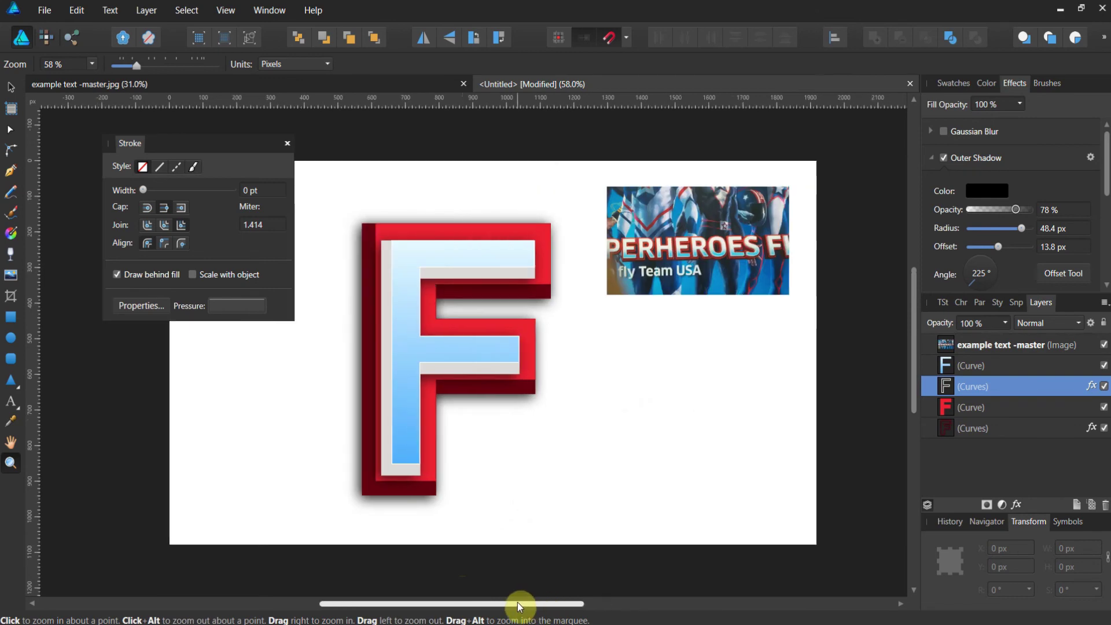
pyautogui.click(985, 369)
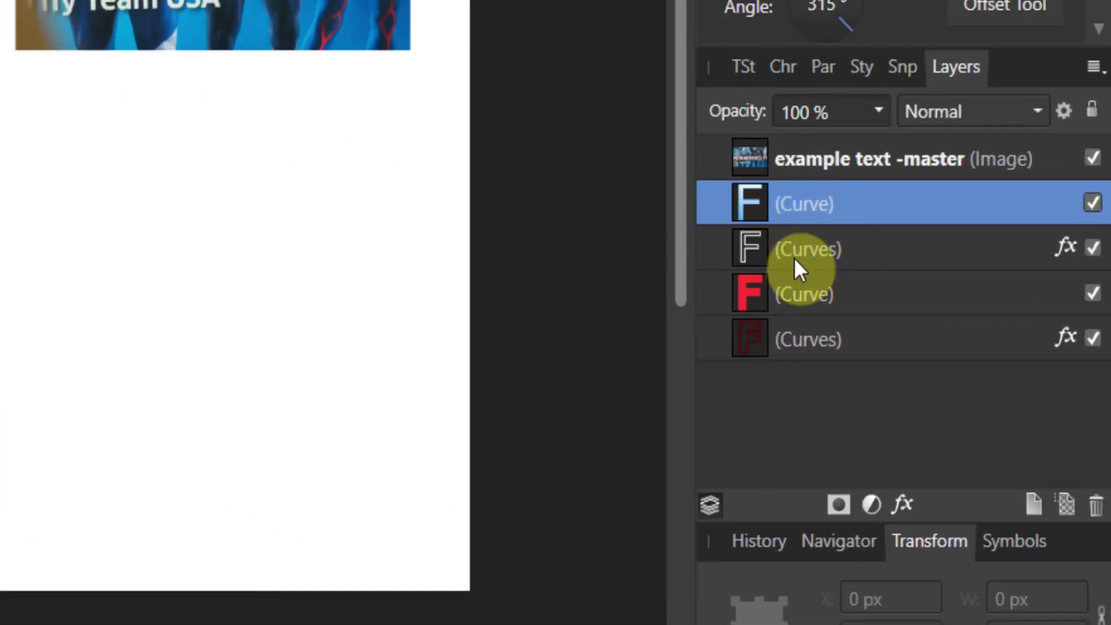
pyautogui.keyDown('shift'); pyautogui.click(805, 350); pyautogui.keyUp('shift')
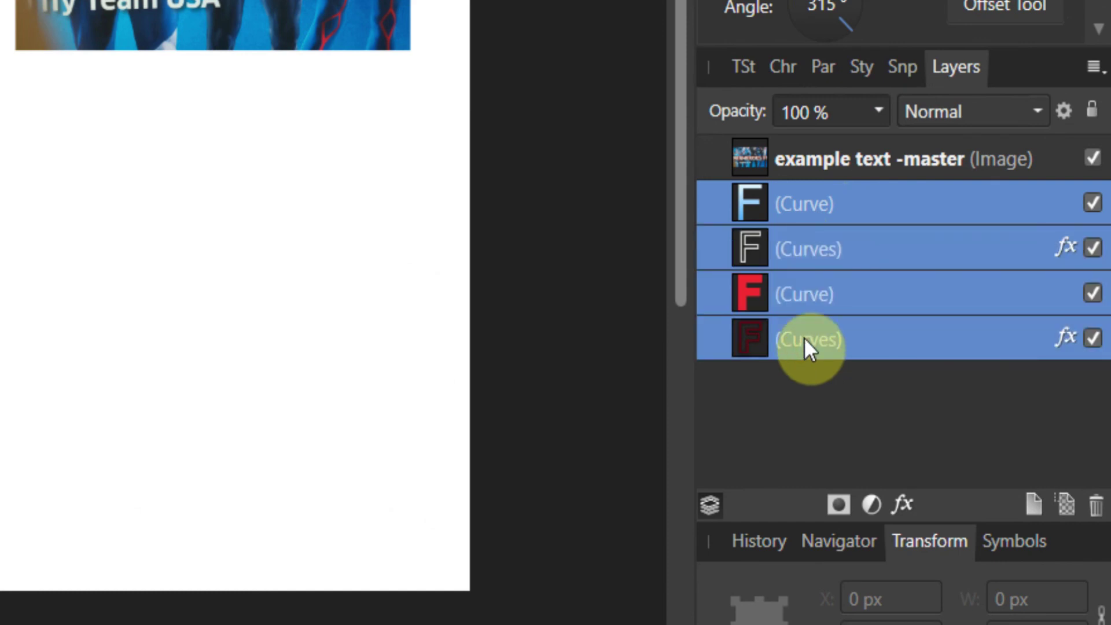
pyautogui.rightClick(803, 337)
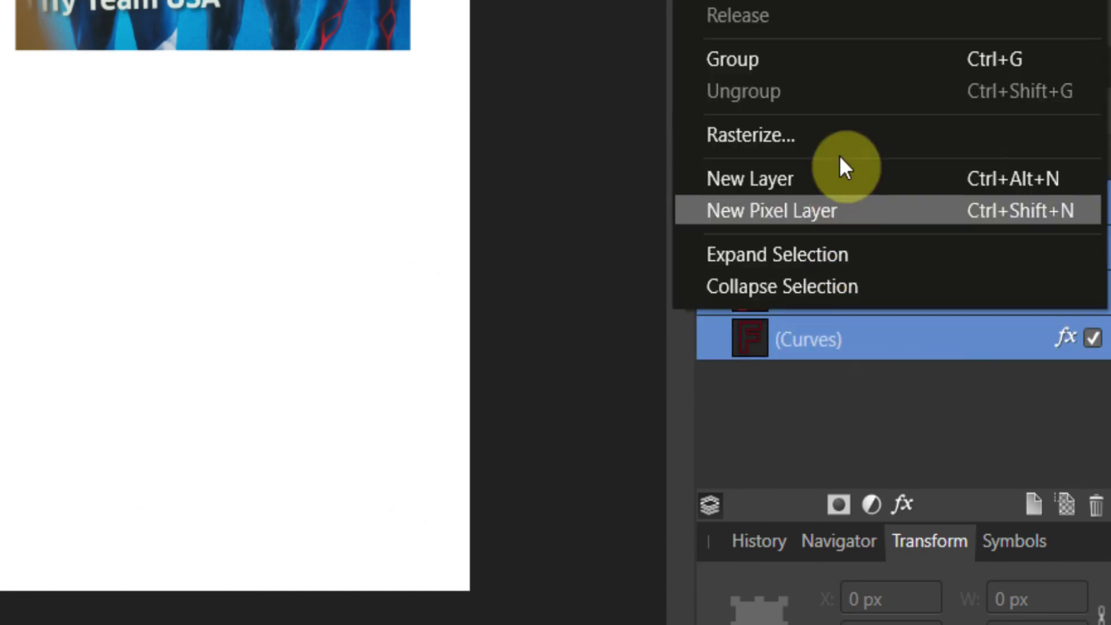
pyautogui.click(829, 66)
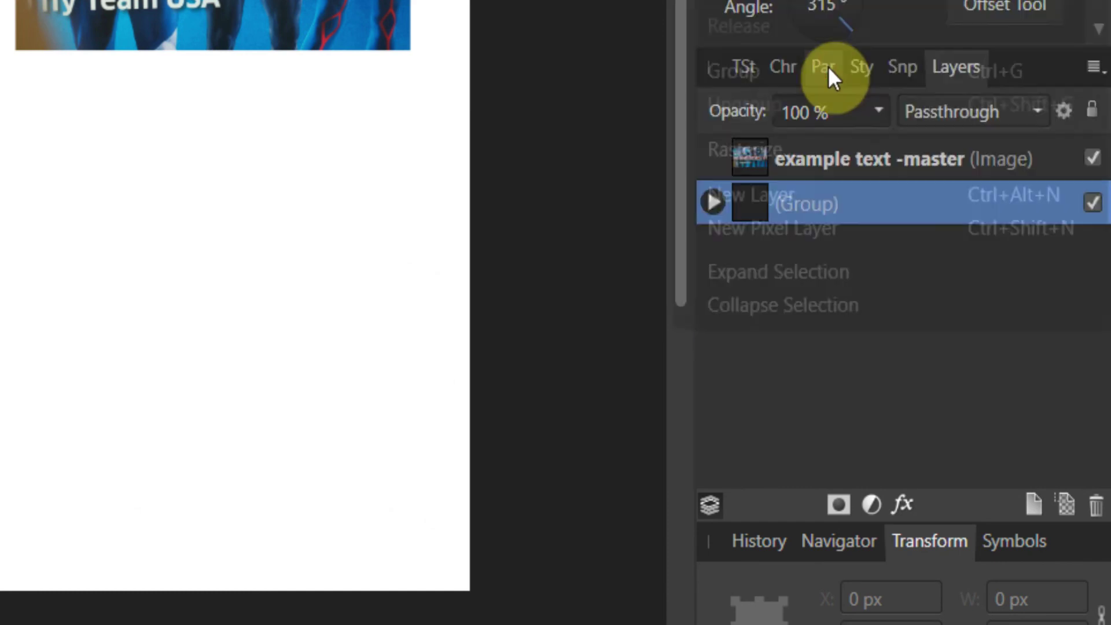
pyautogui.doubleClick(800, 190)
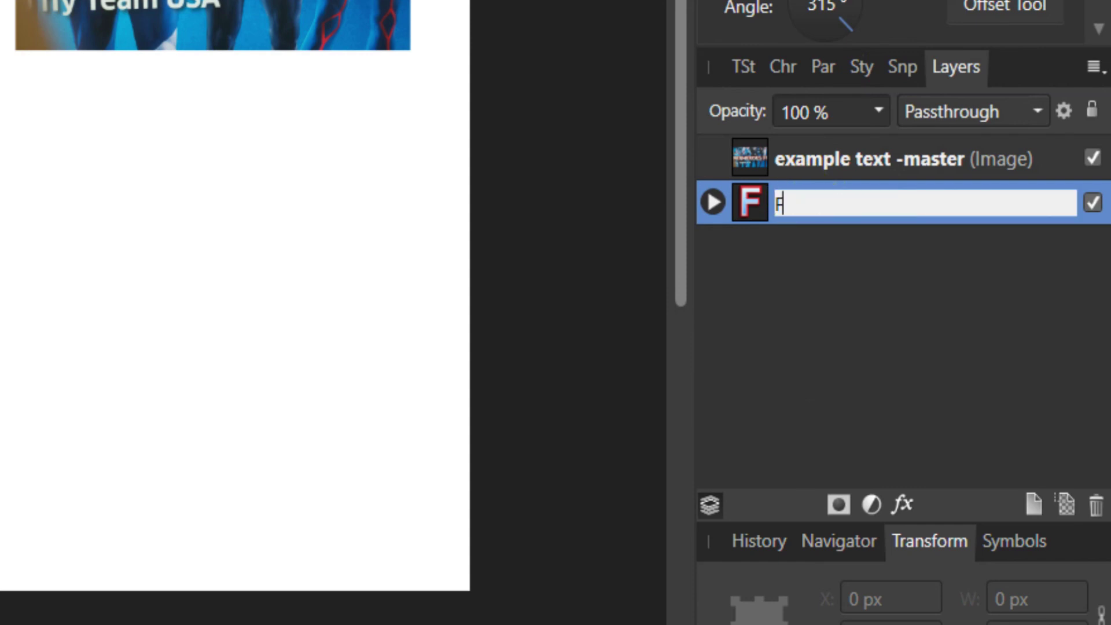
pyautogui.write('F')
pyautogui.press('Return')
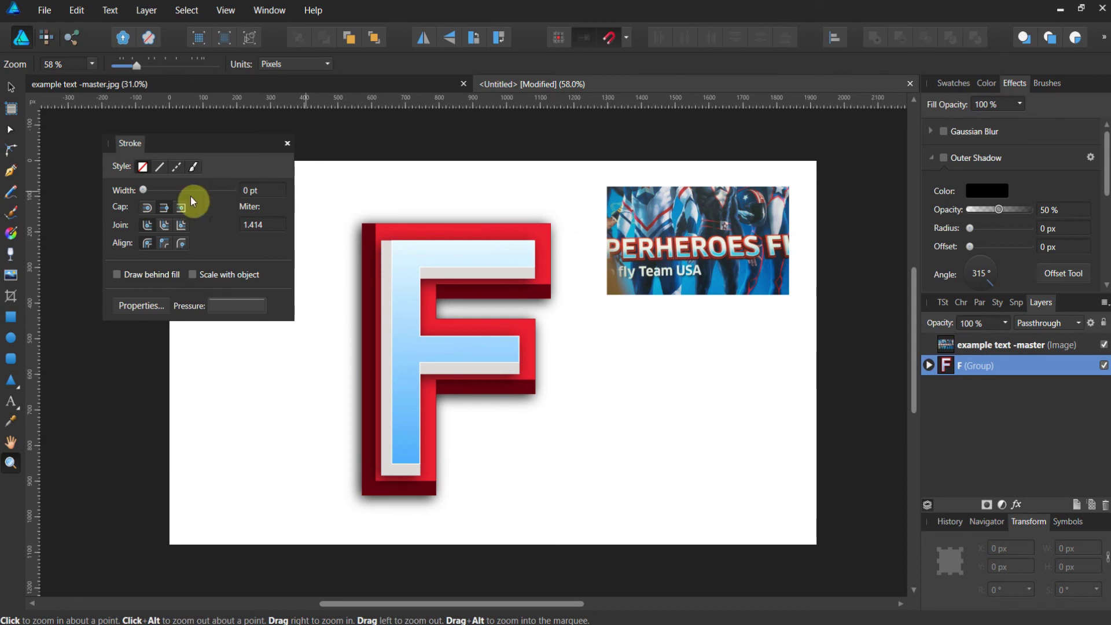
pyautogui.click(145, 11)
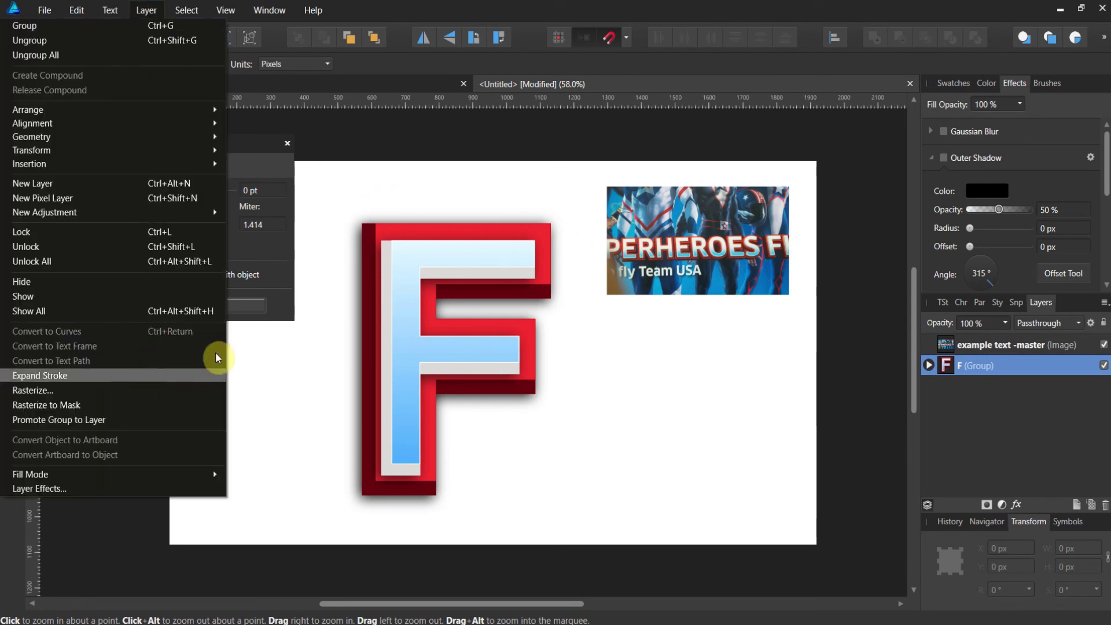
pyautogui.click(284, 298)
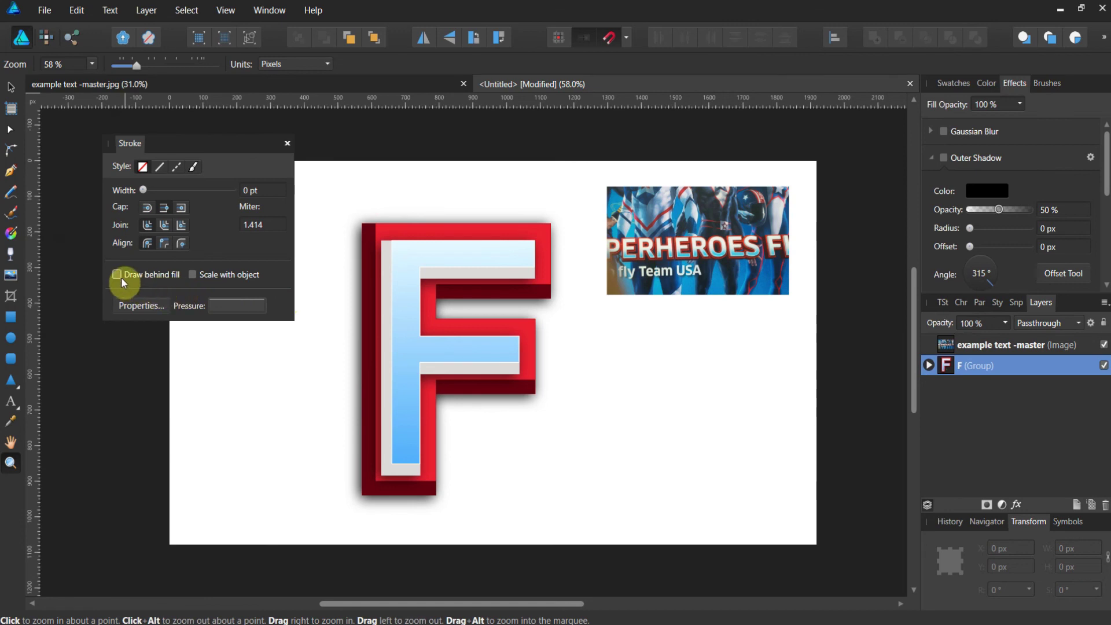